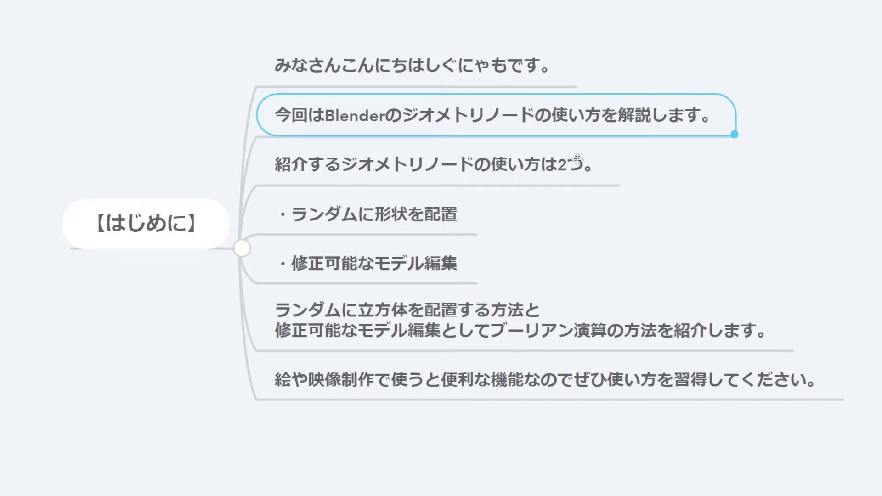
# Step: Step through the intro mind-map points, from the two techniques to the closing remark
pyautogui.press('Down')
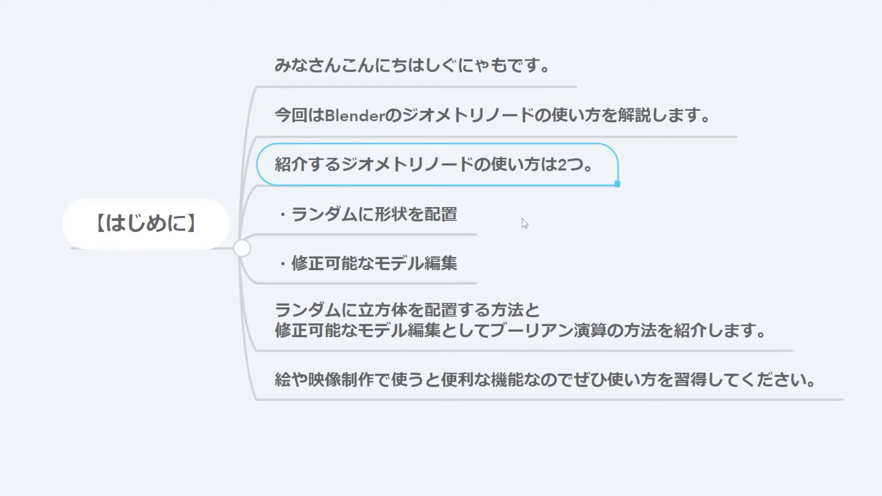
pyautogui.press('Down')
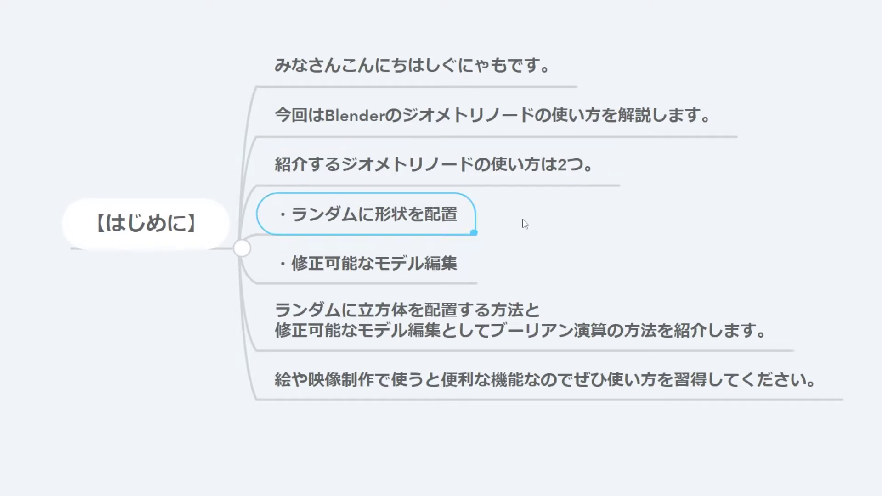
pyautogui.press('Down')
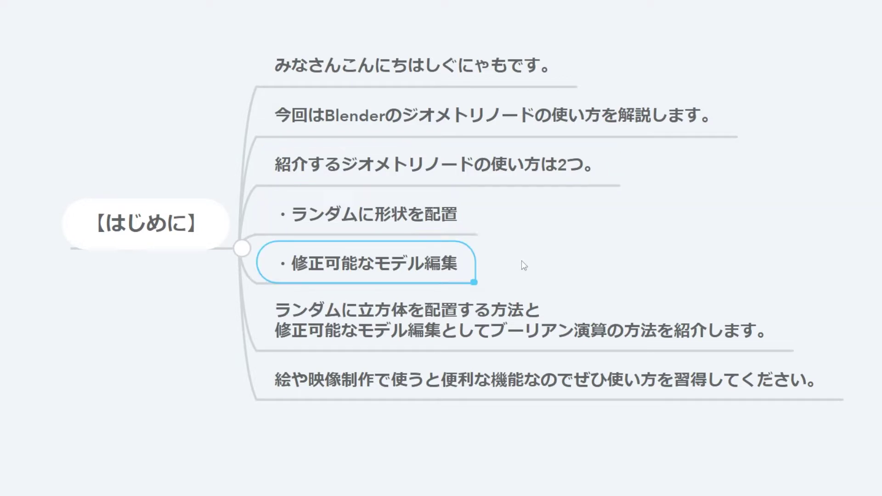
pyautogui.press('Down')
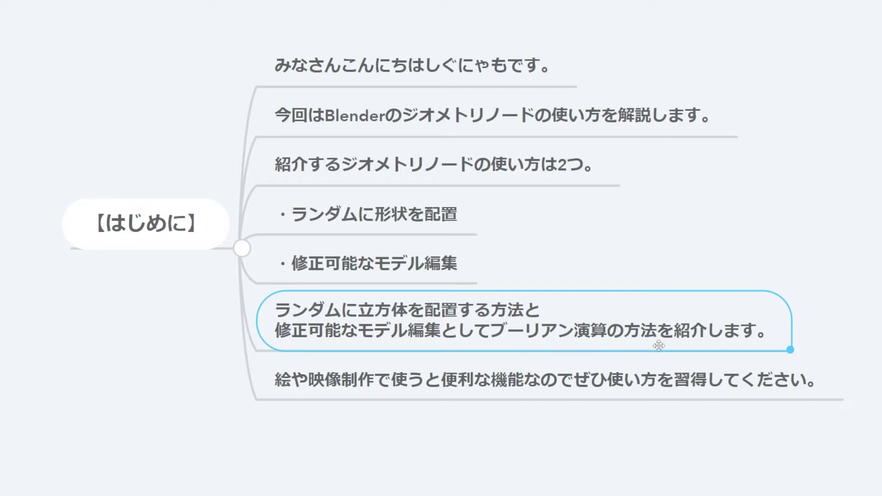
pyautogui.press('Down')
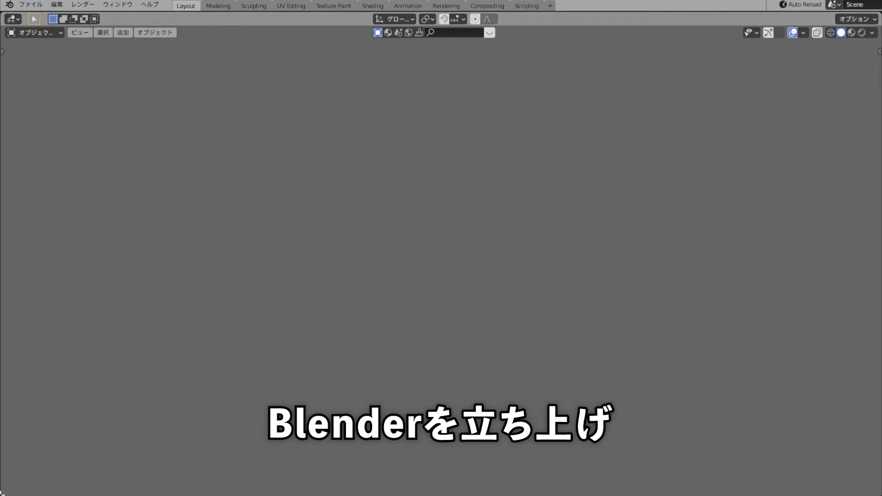
# Step: Make the lower split area a Geometry Node Editor, enlarge the 3D view, and add a mesh cube
pyautogui.moveTo(8, 490); pyautogui.dragTo(13, 199)
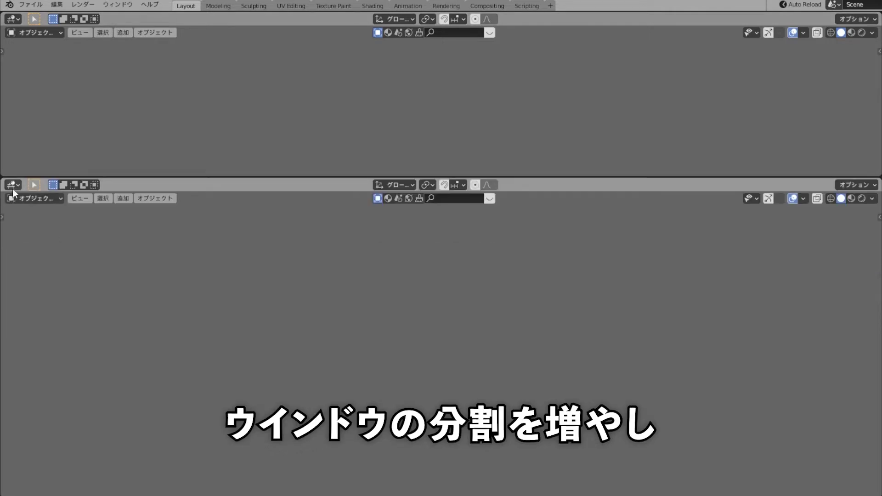
pyautogui.click(13, 185)
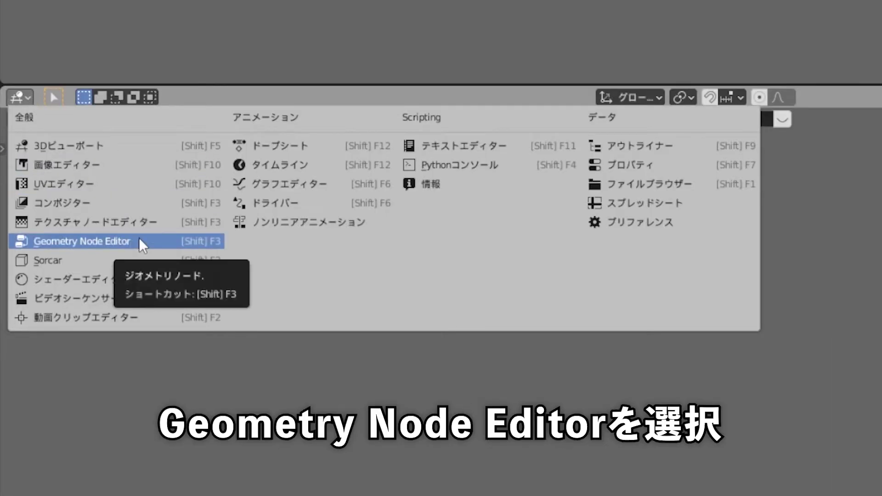
pyautogui.click(139, 239)
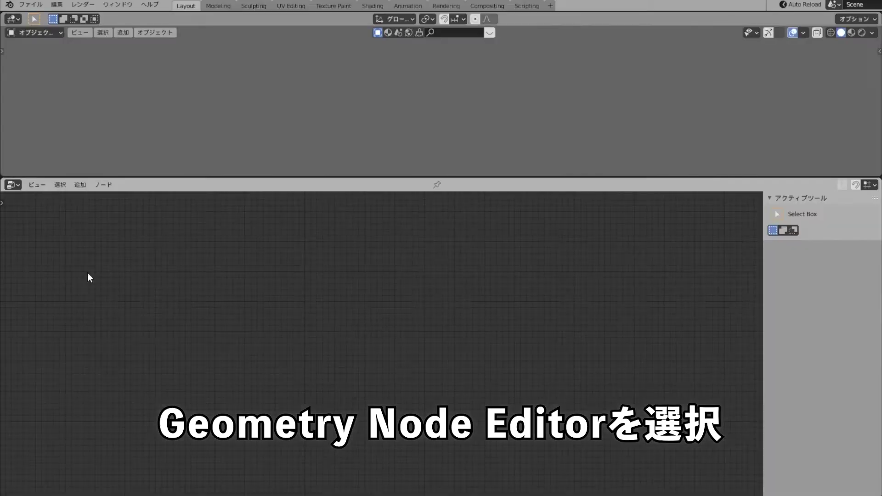
pyautogui.moveTo(269, 180); pyautogui.dragTo(269, 348)
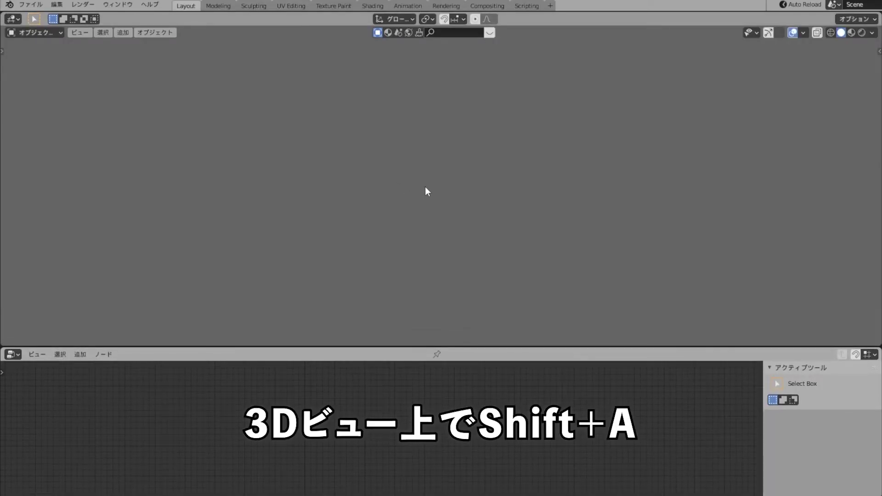
pyautogui.hotkey('shift', 'a')
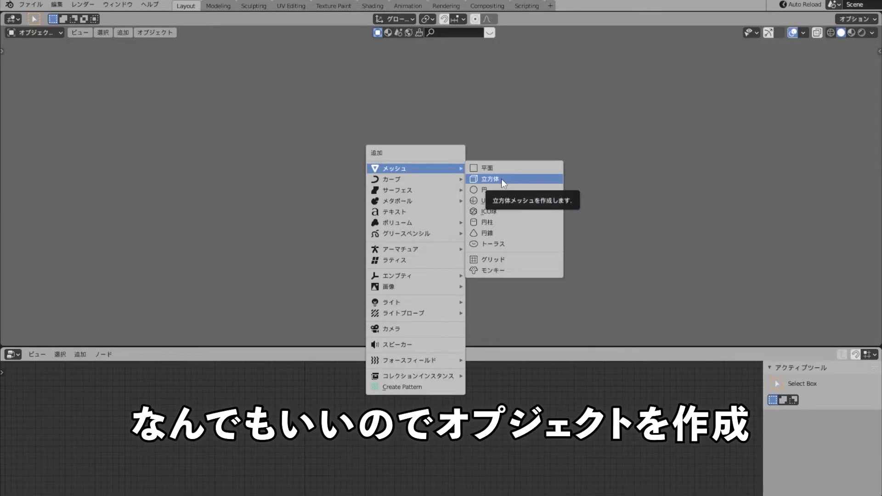
pyautogui.click(502, 183)
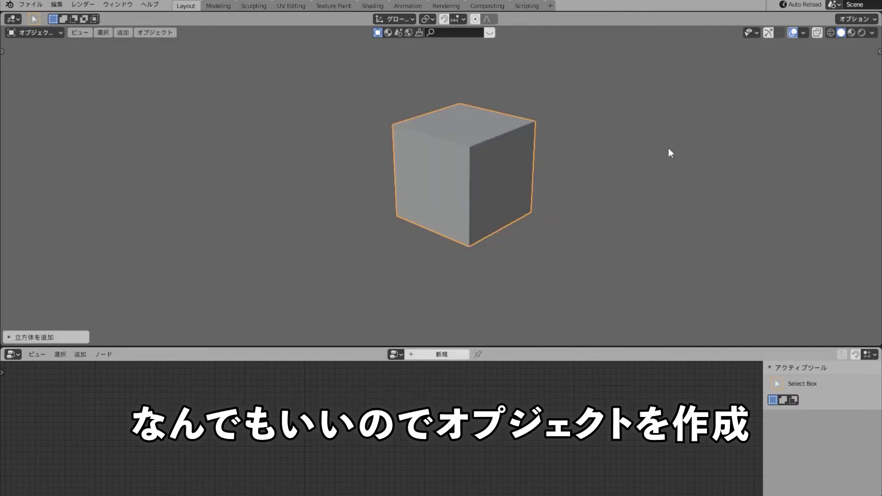
# Step: Switch the viewport to Material Preview and create a new Geometry Nodes tree on the cube
pyautogui.press('z')
pyautogui.press('2')
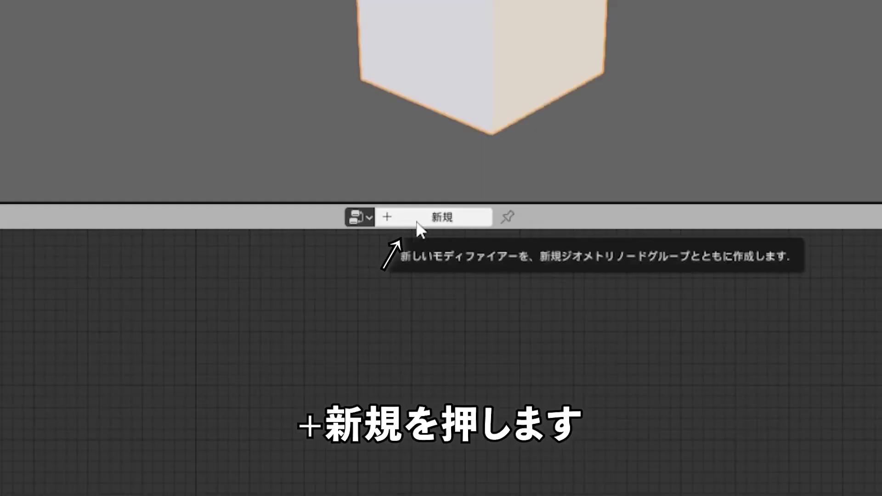
pyautogui.click(427, 233)
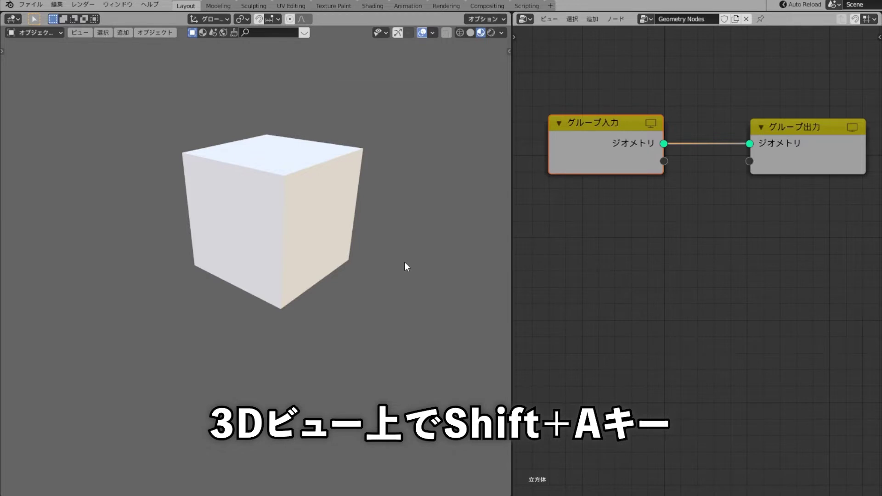
# Step: Add a second cube, move it aside along the axes, then reselect the original cube
pyautogui.hotkey('shift', 'a')
pyautogui.click(507, 121)
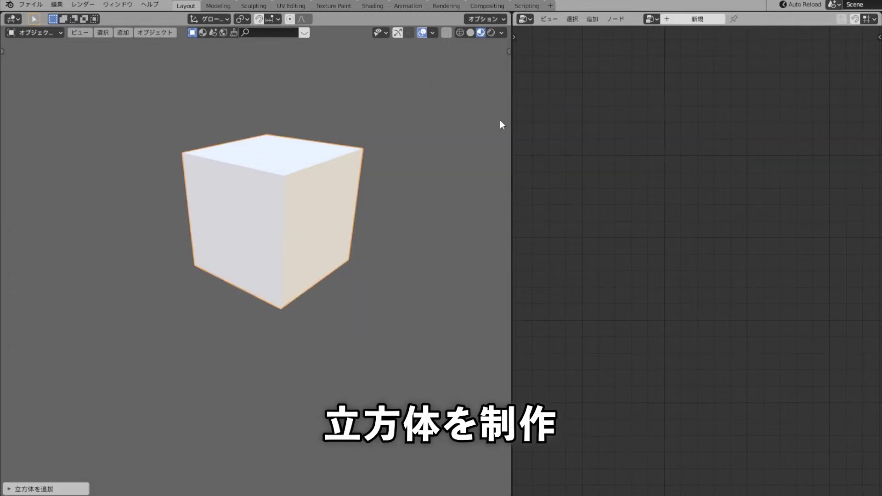
pyautogui.press('g')
pyautogui.press('x')
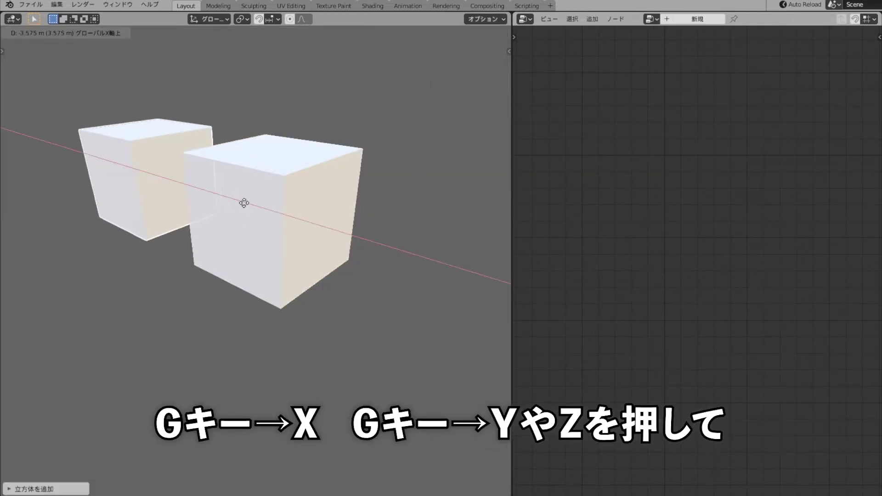
pyautogui.press('y')
pyautogui.press('z')
pyautogui.press('y')
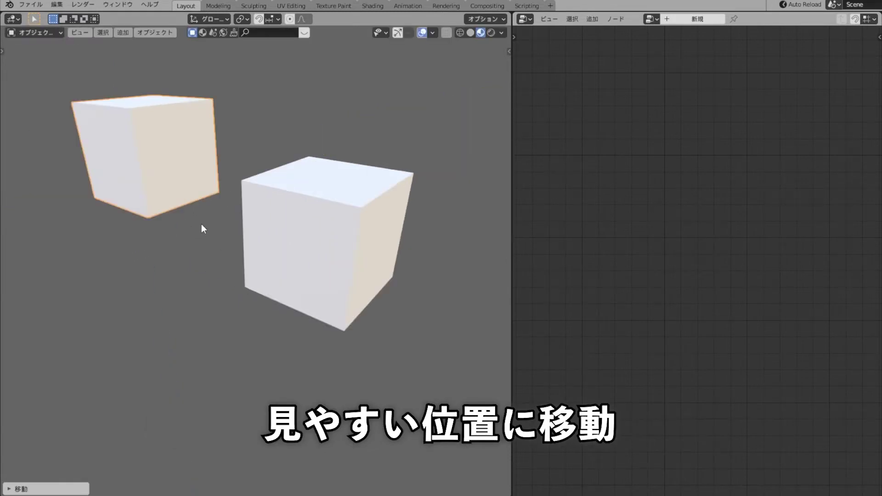
pyautogui.click(322, 232)
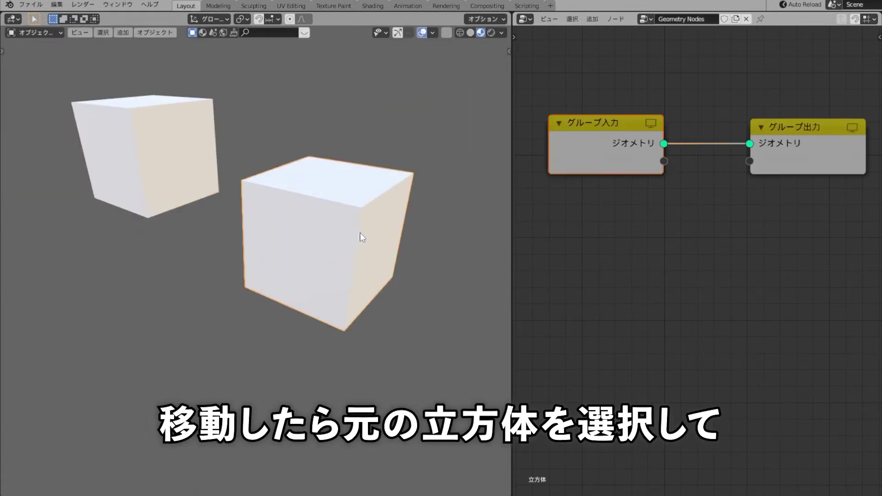
# Step: Add a Point Instance node and eyedrop the second cube 立方体.001 as its Object
pyautogui.click(706, 217)
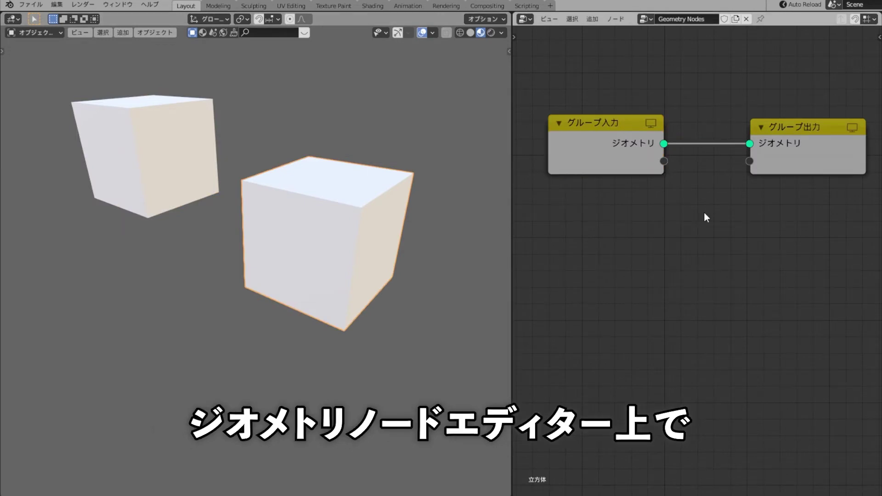
pyautogui.hotkey('shift', 'a')
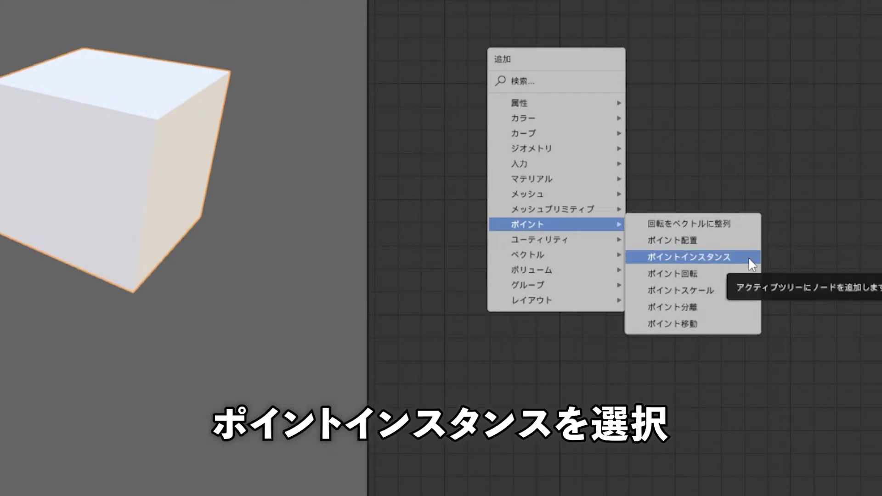
pyautogui.click(749, 260)
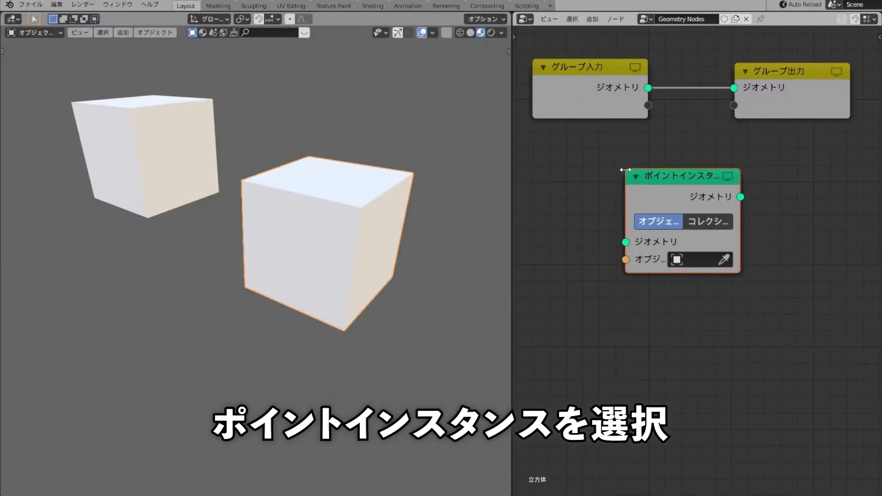
pyautogui.click(634, 272)
pyautogui.click(798, 257)
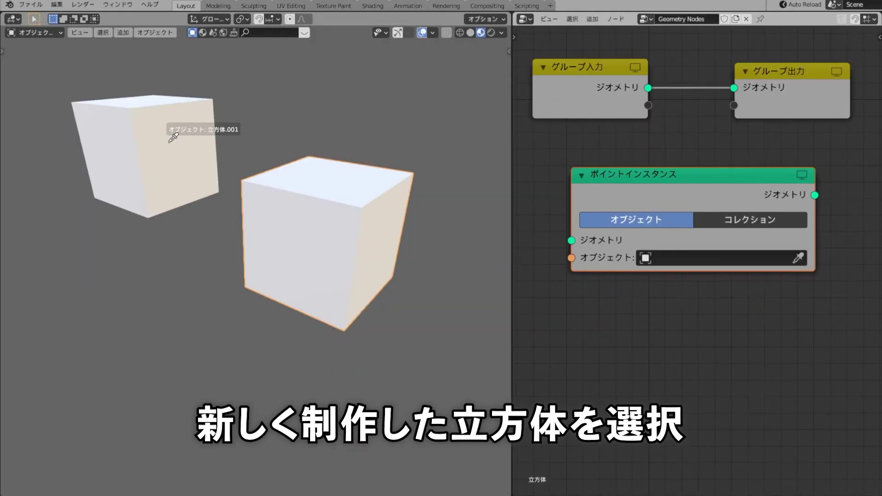
pyautogui.click(172, 138)
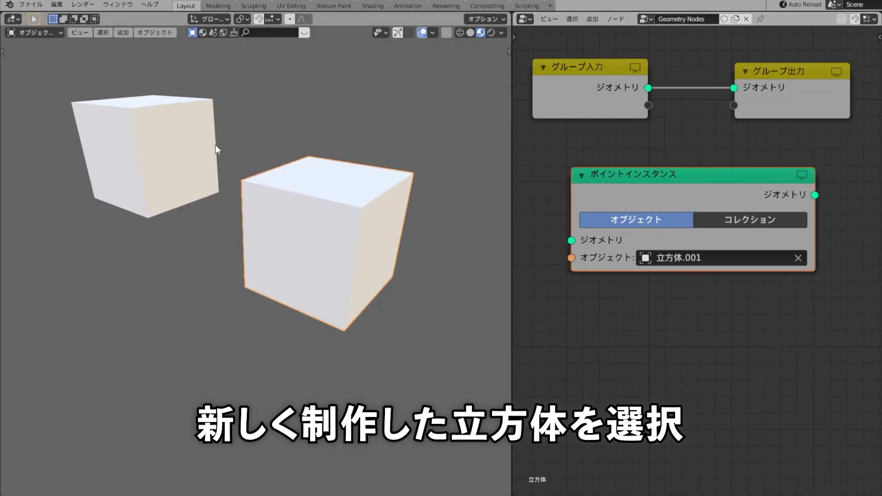
pyautogui.scroll(-2, 631, 191)
pyautogui.hotkey('shift', 'a')
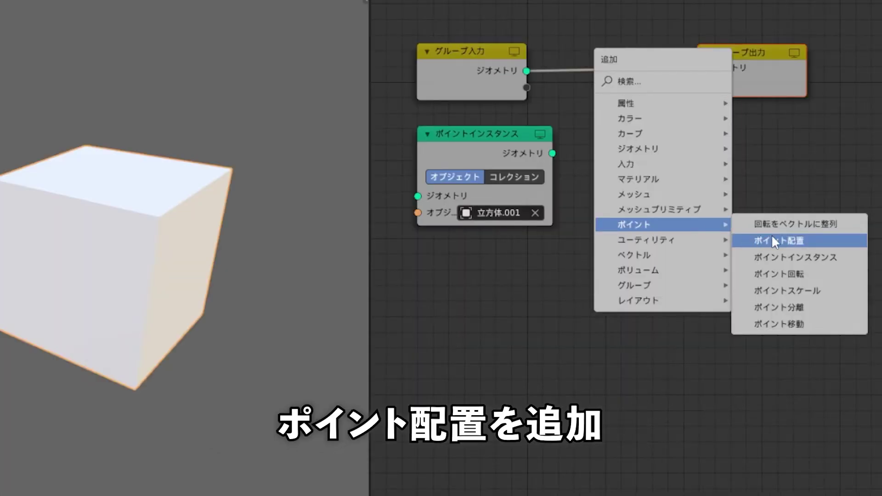
# Step: Insert Point Distribute on the input–output link, then Point Instance just before Group Output
pyautogui.click(773, 237)
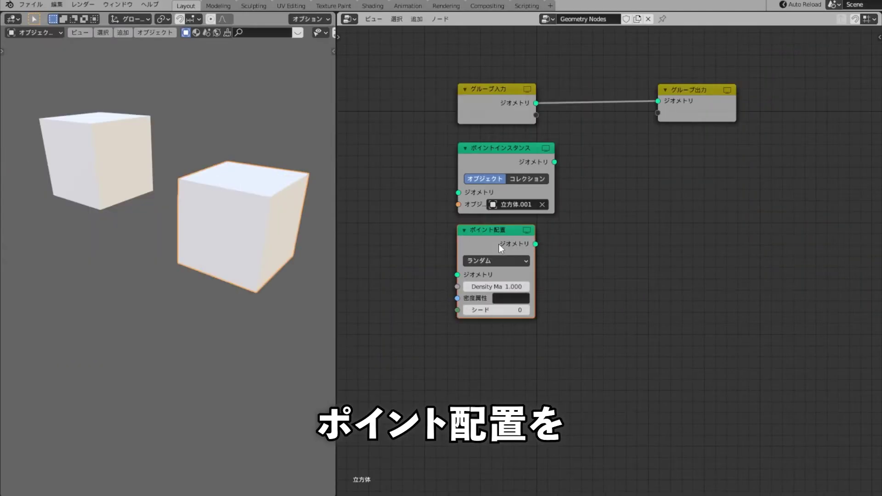
pyautogui.moveTo(499, 245); pyautogui.dragTo(604, 88)
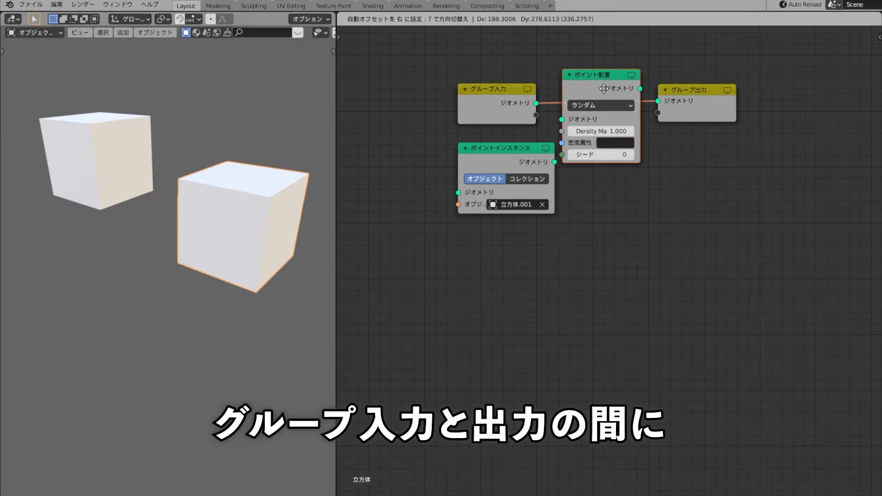
pyautogui.moveTo(603, 89); pyautogui.dragTo(622, 89)
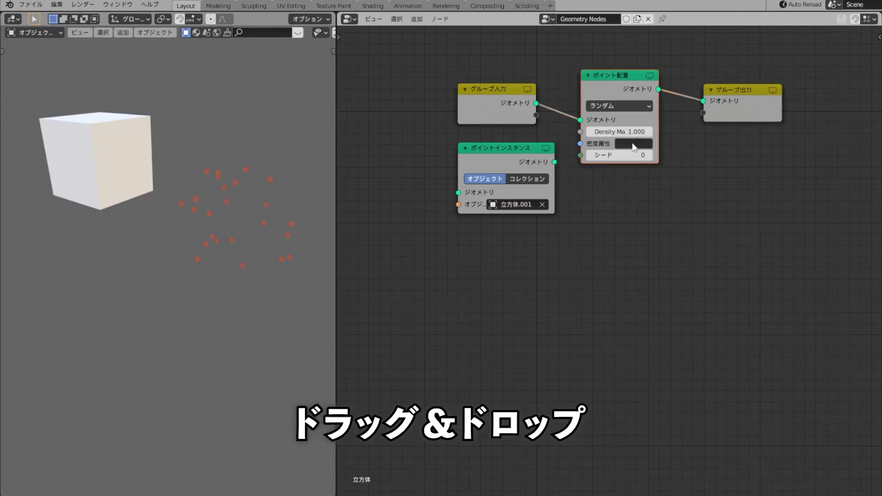
pyautogui.moveTo(446, 189); pyautogui.dragTo(670, 182)
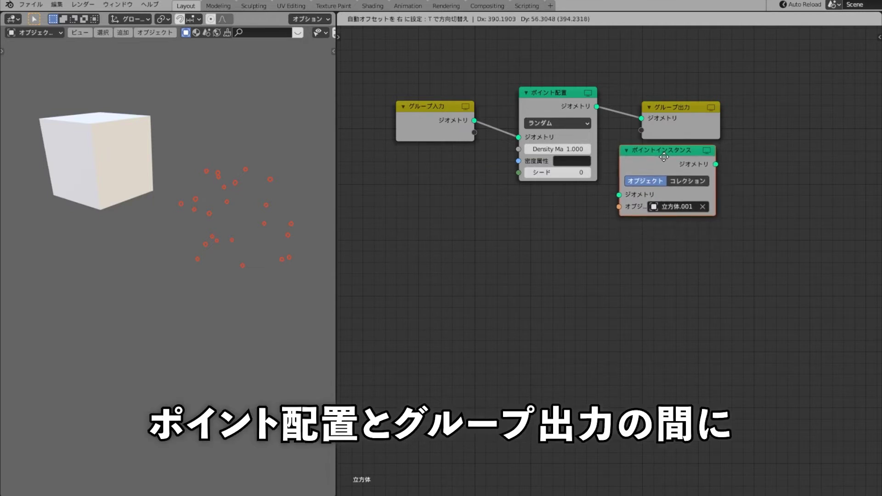
pyautogui.moveTo(670, 181)
pyautogui.mouseDown()
pyautogui.moveTo(652, 131)
pyautogui.moveTo(676, 110)
pyautogui.mouseUp()
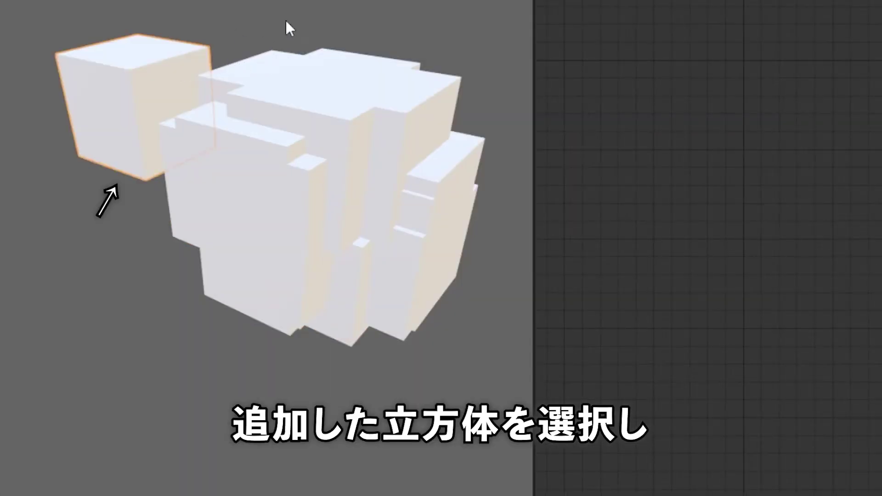
# Step: In Edit Mode, scale down, rotate and rescale 立方体.001's mesh, then hide the cube
pyautogui.press('Tab')
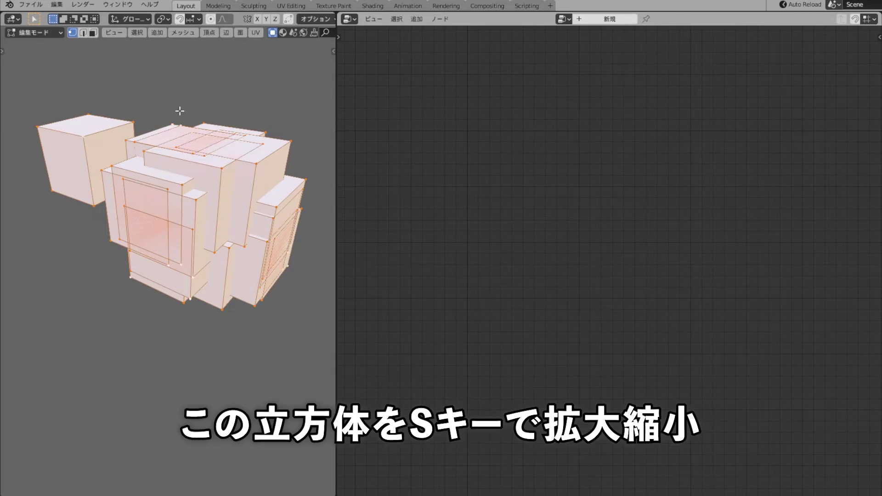
pyautogui.press('s')
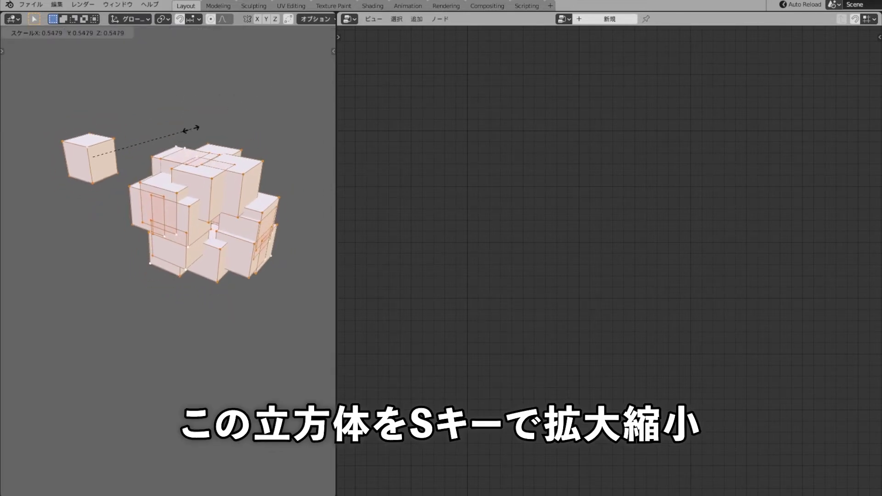
pyautogui.click(180, 134)
pyautogui.press('r')
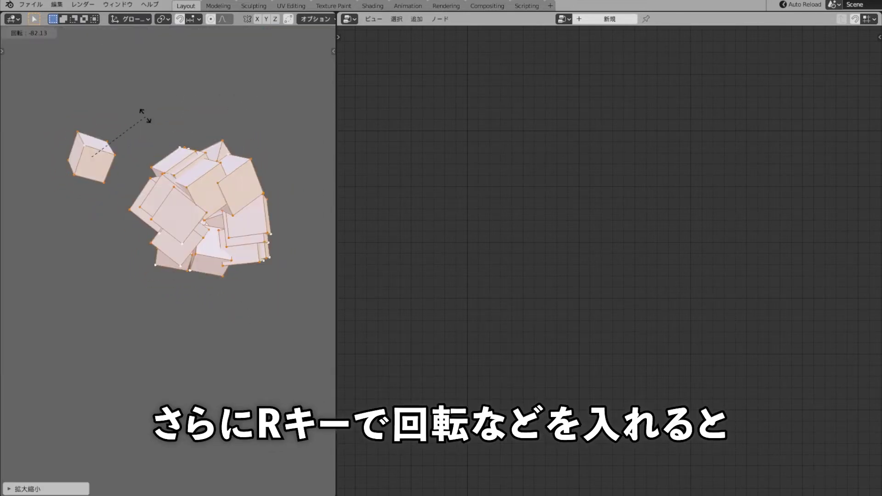
pyautogui.click(97, 128)
pyautogui.press('s')
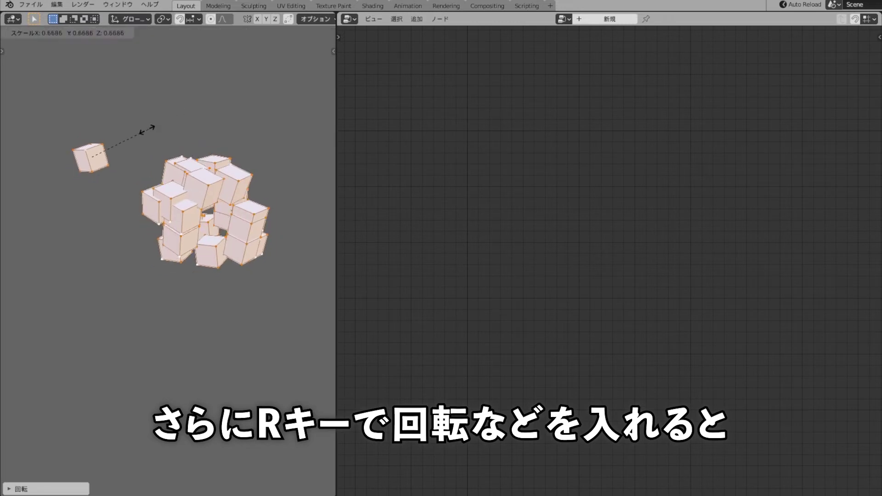
pyautogui.click(152, 125)
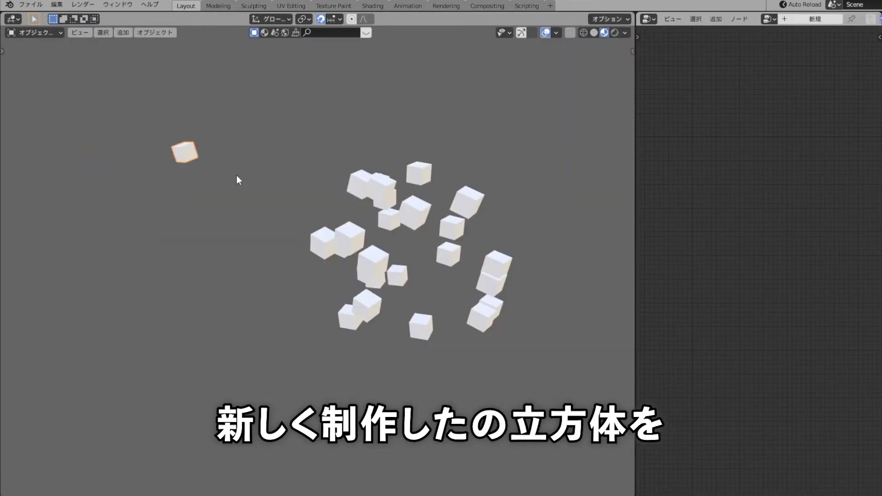
pyautogui.press('h')
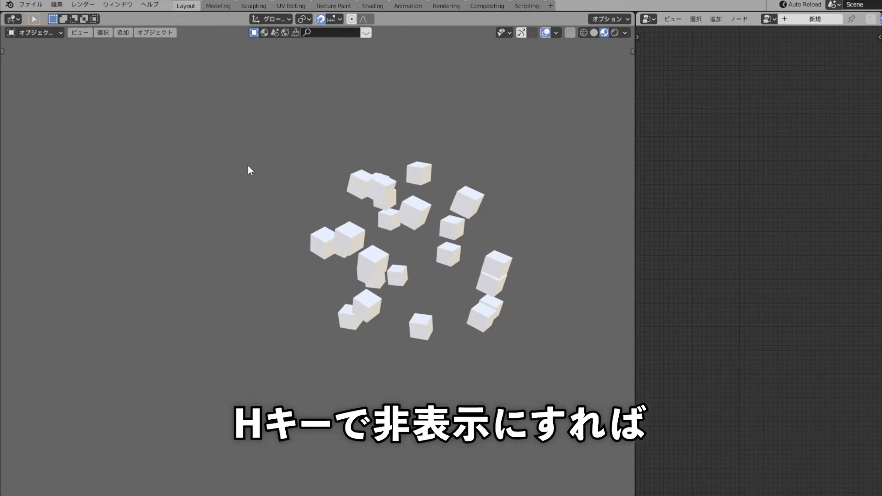
# Step: Zoom in on the scattered cubes and undo their rotation
pyautogui.moveTo(457, 301)
pyautogui.mouseDown(button='middle')
pyautogui.moveTo(424, 283)
pyautogui.moveTo(150, 269)
pyautogui.mouseUp(button='middle')
pyautogui.scroll(2, 404, 282)
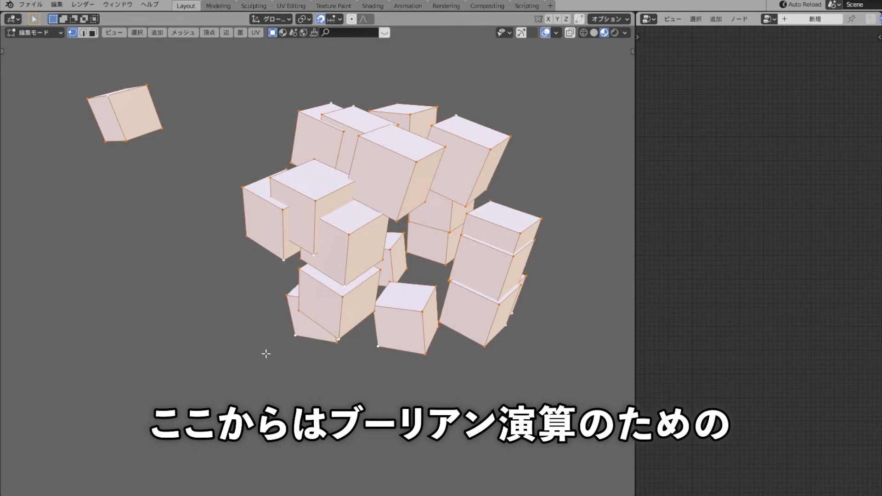
pyautogui.scroll(3, 266, 354)
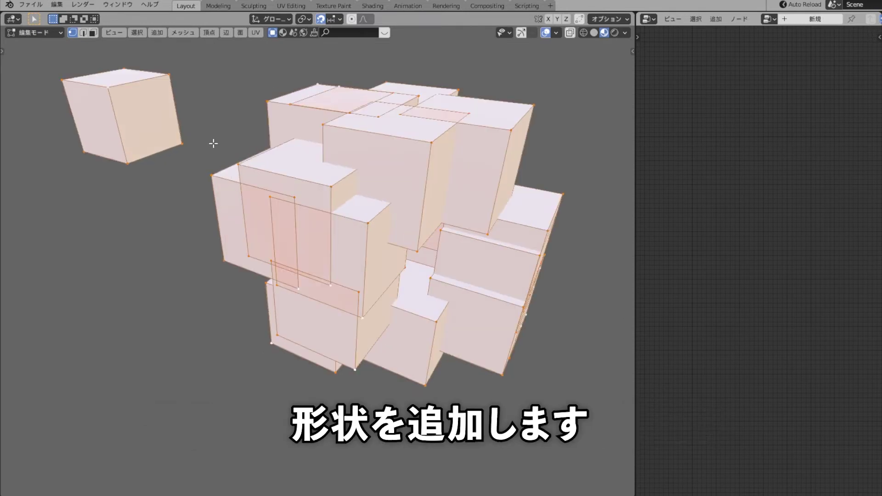
pyautogui.hotkey('ctrl', 'z')
pyautogui.hotkey('ctrl', 'z')
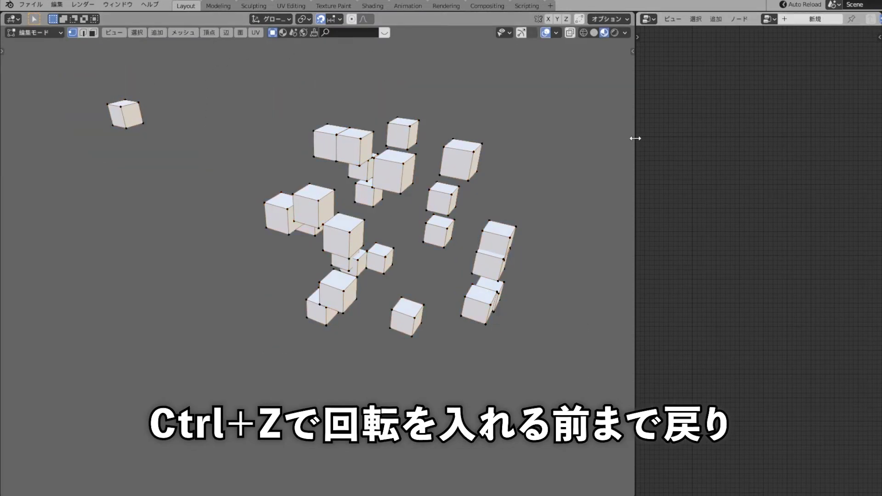
# Step: Add a Cube primitive node and a Join Geometry node to the tree
pyautogui.moveTo(636, 138); pyautogui.dragTo(384, 137)
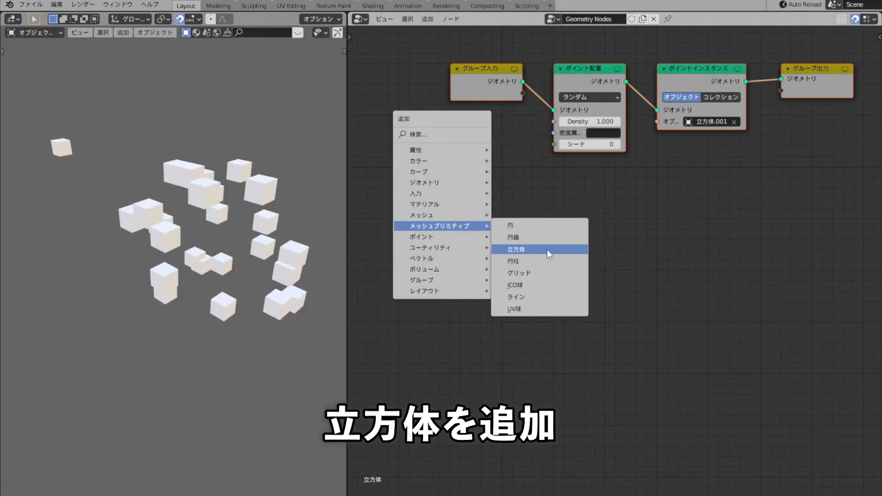
pyautogui.click(528, 249)
pyautogui.click(494, 246)
pyautogui.hotkey('shift', 'a')
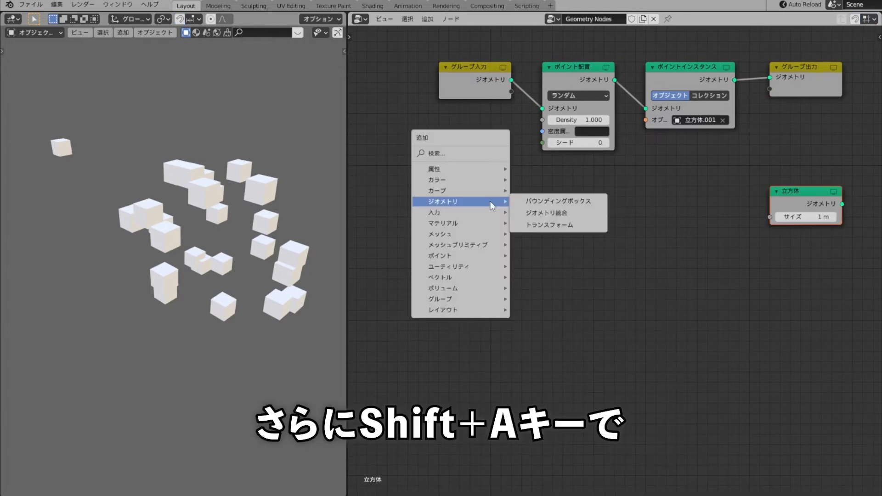
pyautogui.click(591, 214)
pyautogui.click(654, 183)
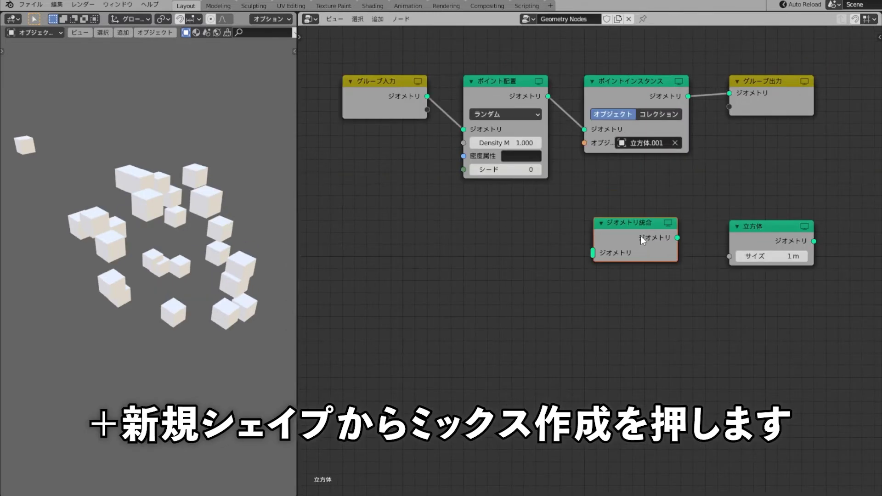
# Step: Place Join Geometry before Group Output, connect the Cube into it, and set Size to 2 m
pyautogui.moveTo(641, 236)
pyautogui.mouseDown()
pyautogui.moveTo(765, 109)
pyautogui.moveTo(716, 97)
pyautogui.mouseUp()
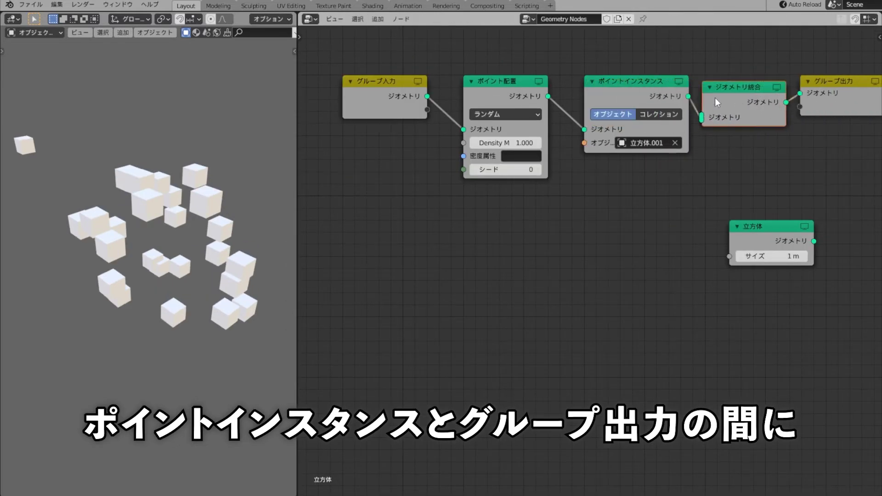
pyautogui.moveTo(841, 102); pyautogui.dragTo(818, 102)
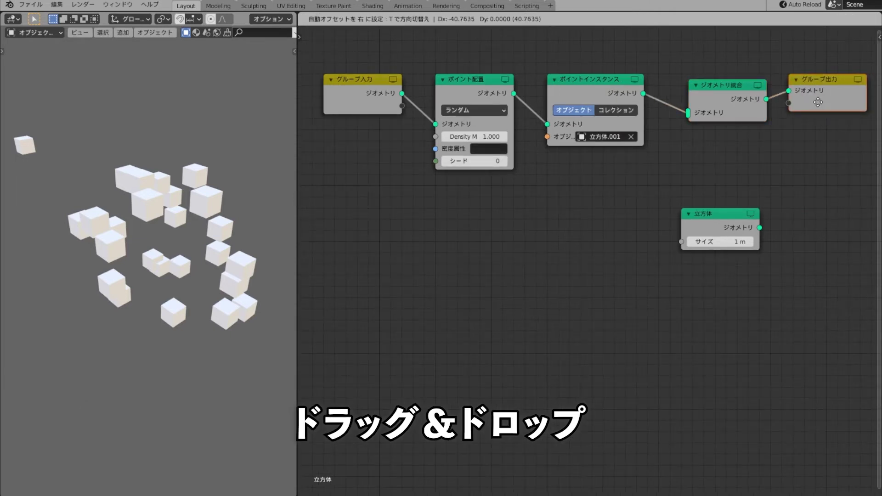
pyautogui.moveTo(717, 214); pyautogui.dragTo(604, 173)
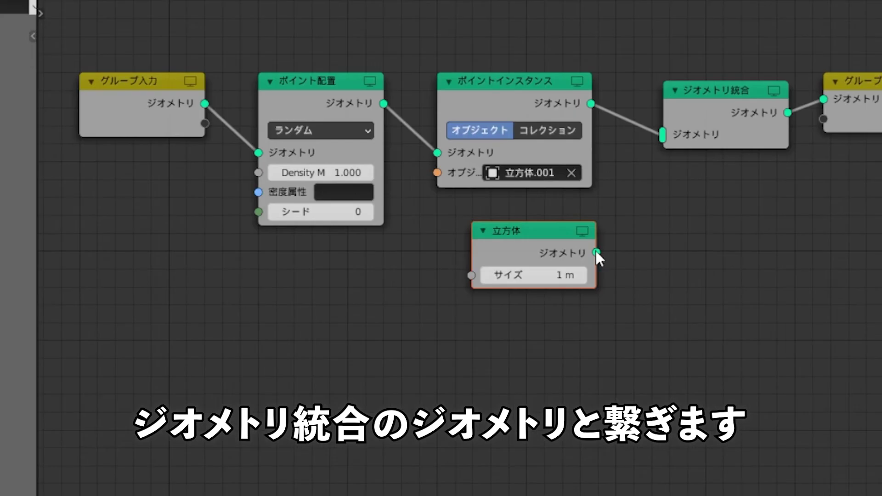
pyautogui.moveTo(646, 186); pyautogui.dragTo(688, 113)
pyautogui.doubleClick(533, 275)
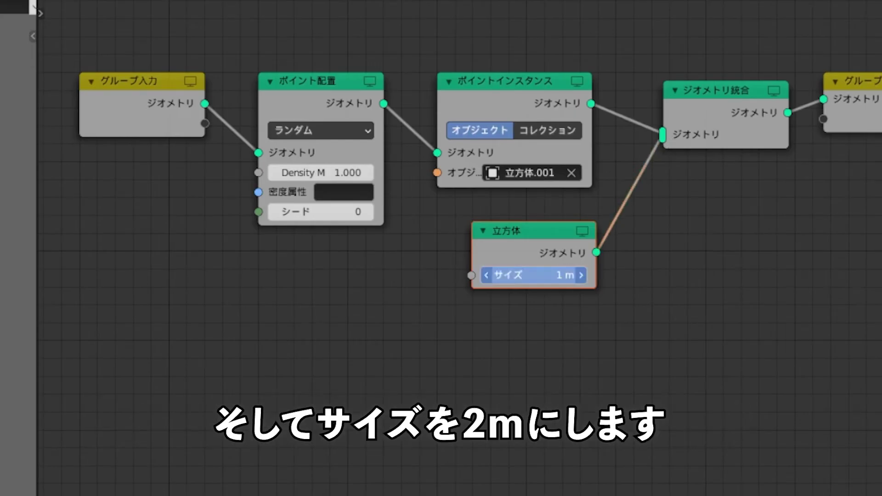
pyautogui.write('2')
pyautogui.press('Return')
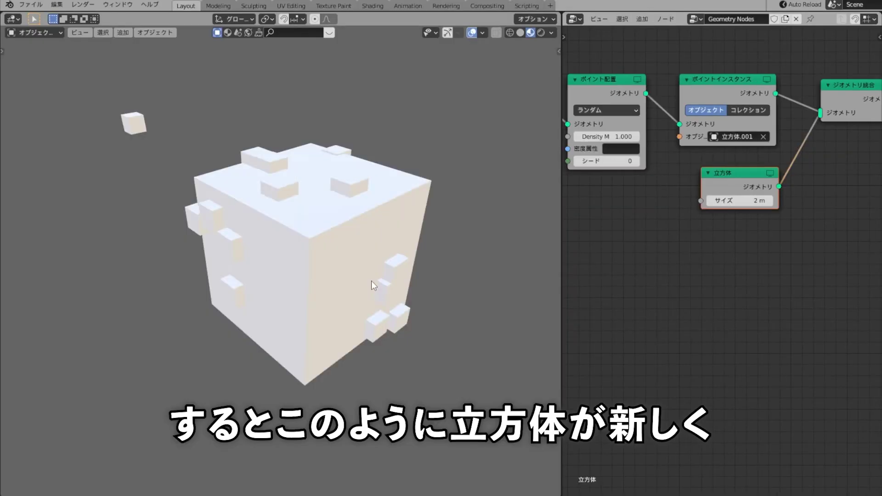
pyautogui.moveTo(372, 280)
pyautogui.mouseDown(button='middle')
pyautogui.moveTo(365, 264)
pyautogui.moveTo(435, 302)
pyautogui.moveTo(393, 344)
pyautogui.moveTo(349, 368)
pyautogui.moveTo(213, 372)
pyautogui.moveTo(104, 334)
pyautogui.moveTo(19, 335)
pyautogui.moveTo(12, 384)
pyautogui.moveTo(67, 391)
pyautogui.moveTo(59, 379)
pyautogui.moveTo(111, 376)
pyautogui.mouseUp(button='middle')
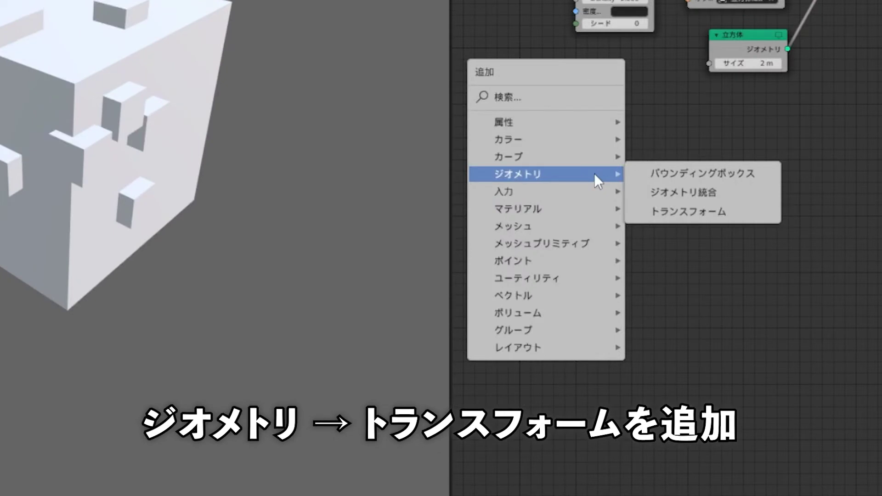
# Step: Insert a Transform node between Cube and Join Geometry with Scale X set to 2.000
pyautogui.click(744, 207)
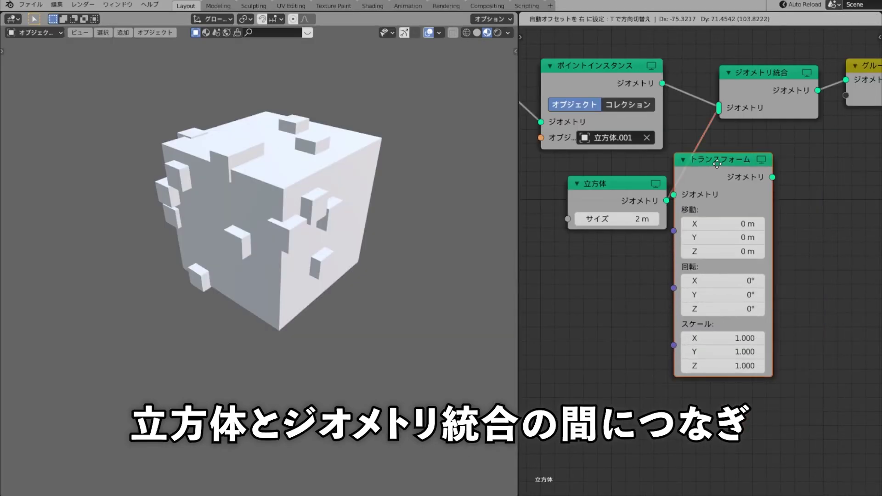
pyautogui.click(717, 163)
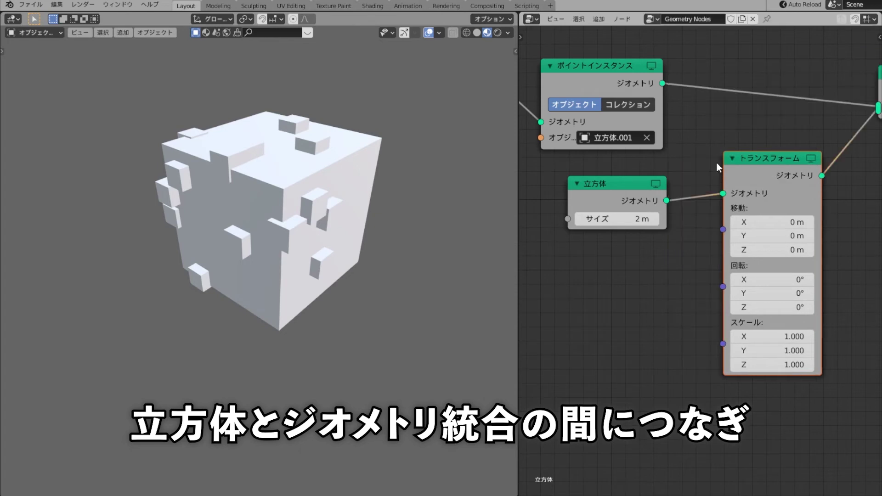
pyautogui.moveTo(614, 311)
pyautogui.mouseDown()
pyautogui.moveTo(589, 311)
pyautogui.moveTo(643, 320)
pyautogui.mouseUp()
pyautogui.moveTo(614, 258); pyautogui.dragTo(653, 258)
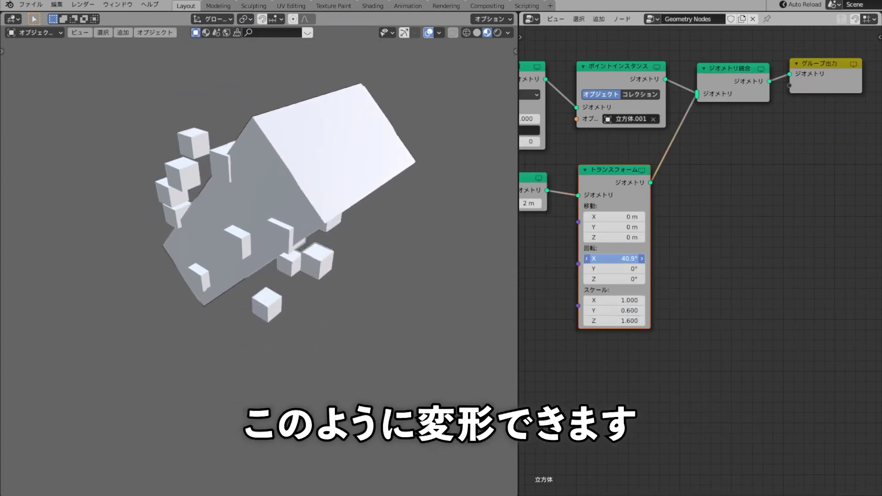
pyautogui.moveTo(614, 300); pyautogui.dragTo(643, 300)
pyautogui.press('Return')
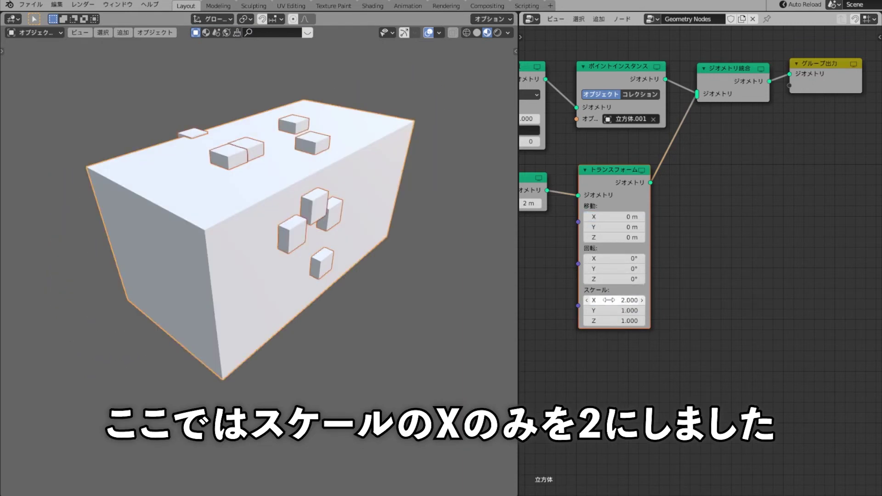
pyautogui.doubleClick(610, 300)
pyautogui.press('Return')
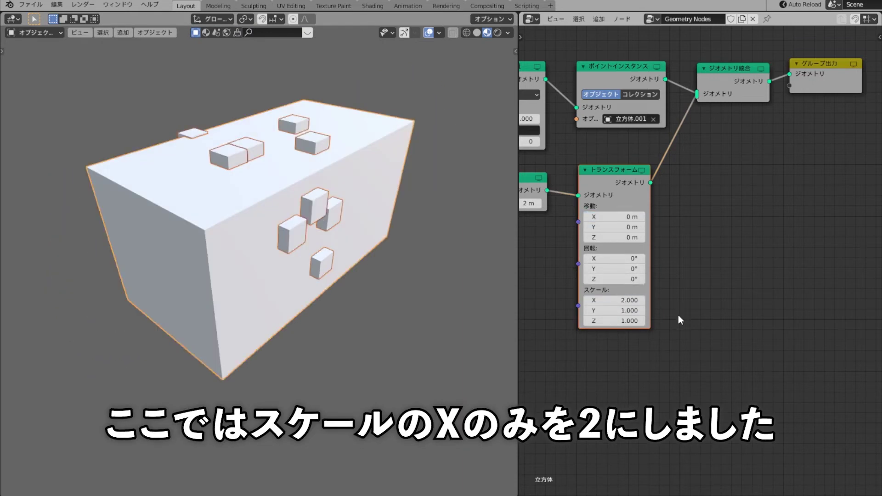
# Step: Zoom out and orbit to inspect the box stretched along X
pyautogui.scroll(-2, 697, 299)
pyautogui.scroll(-2, 714, 302)
pyautogui.scroll(-2, 714, 305)
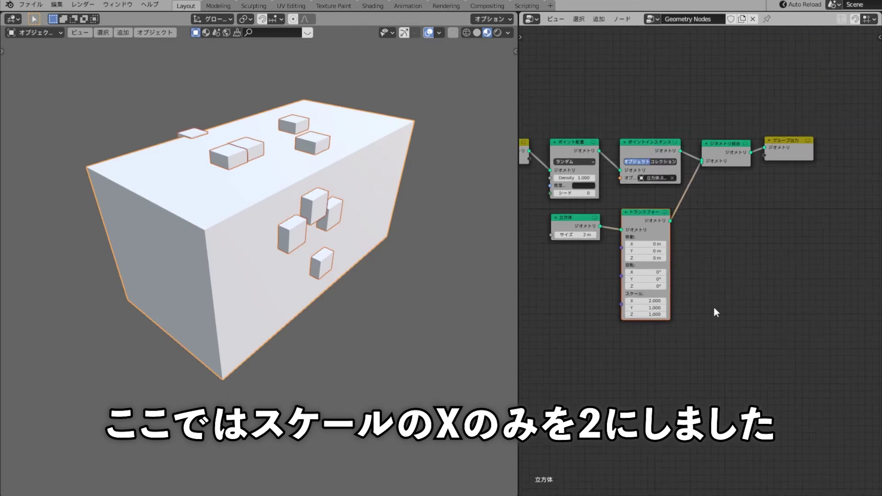
pyautogui.moveTo(441, 291)
pyautogui.mouseDown(button='middle')
pyautogui.moveTo(475, 315)
pyautogui.moveTo(437, 313)
pyautogui.moveTo(444, 293)
pyautogui.mouseUp(button='middle')
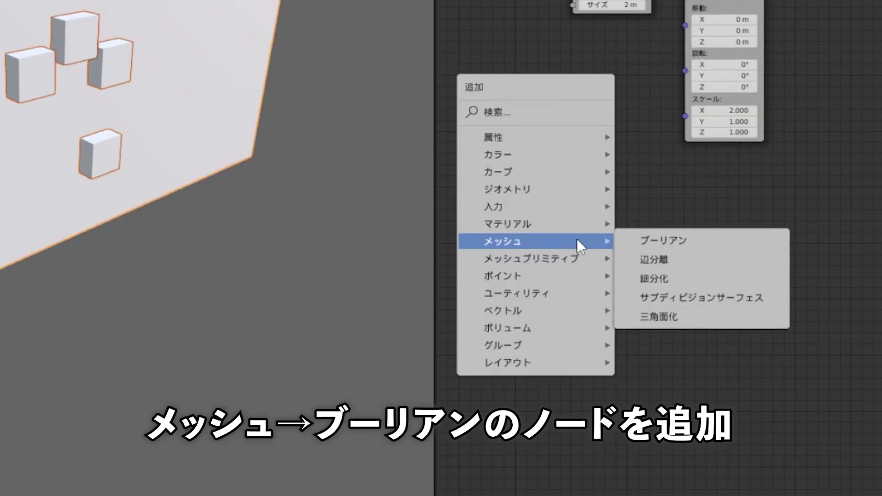
# Step: Add a Boolean node with Point Instance into Geometry 2 and Transform into Geometry 1
pyautogui.click(673, 312)
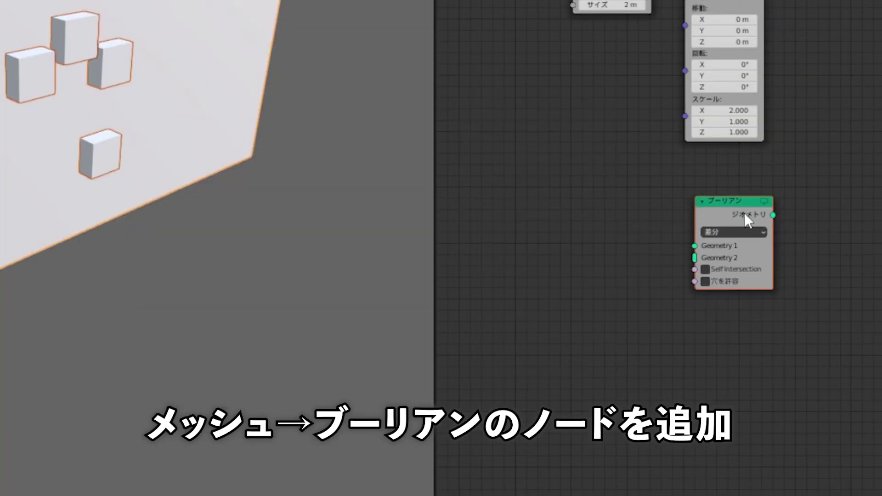
pyautogui.scroll(2, 643, 115)
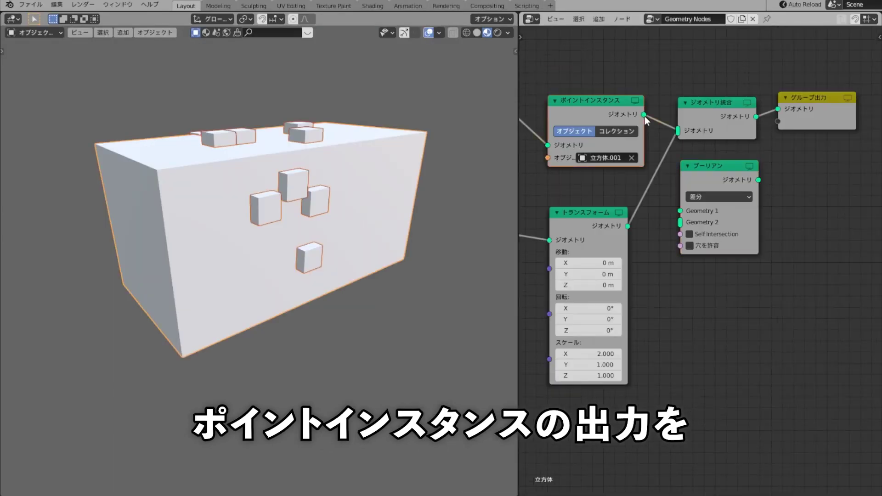
pyautogui.moveTo(652, 137); pyautogui.dragTo(676, 226)
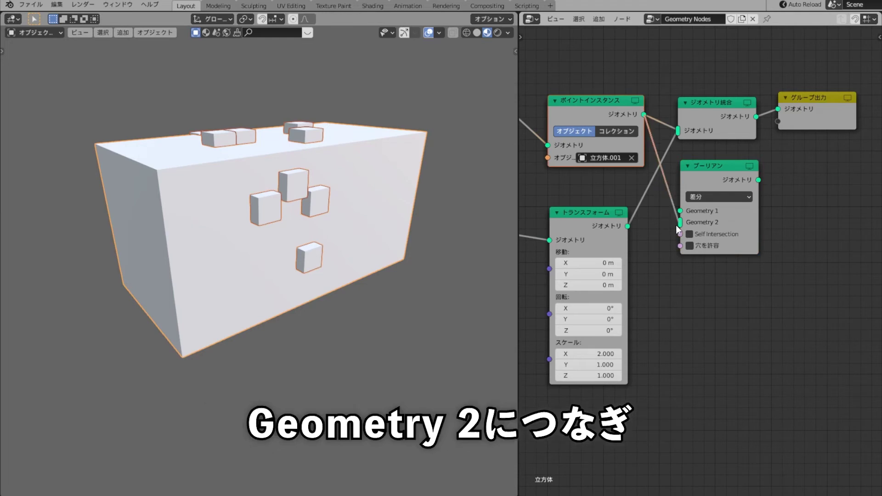
pyautogui.click(632, 228)
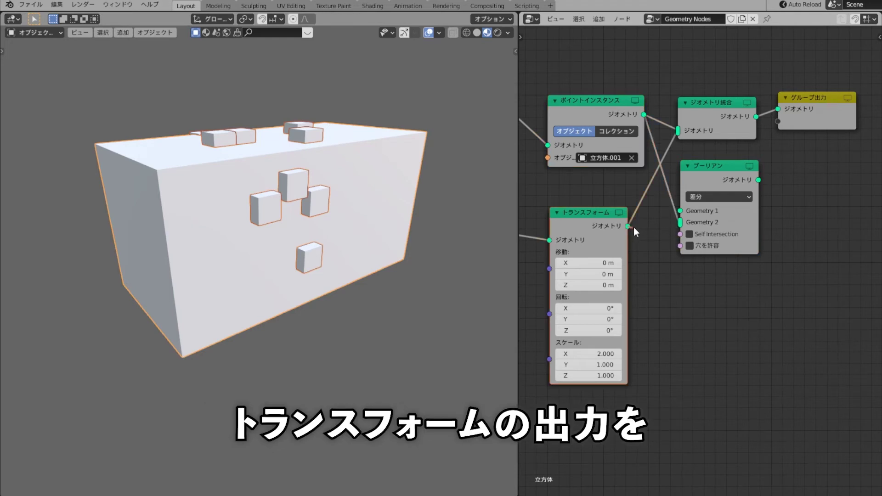
pyautogui.moveTo(639, 223); pyautogui.dragTo(676, 214)
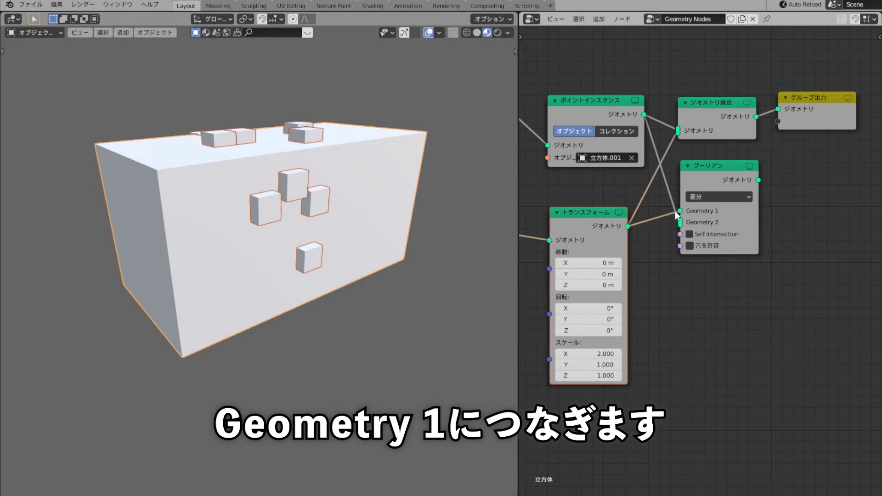
# Step: Disconnect Transform from Join Geometry and route the Boolean result to Group Output
pyautogui.scroll(-4, 667, 229)
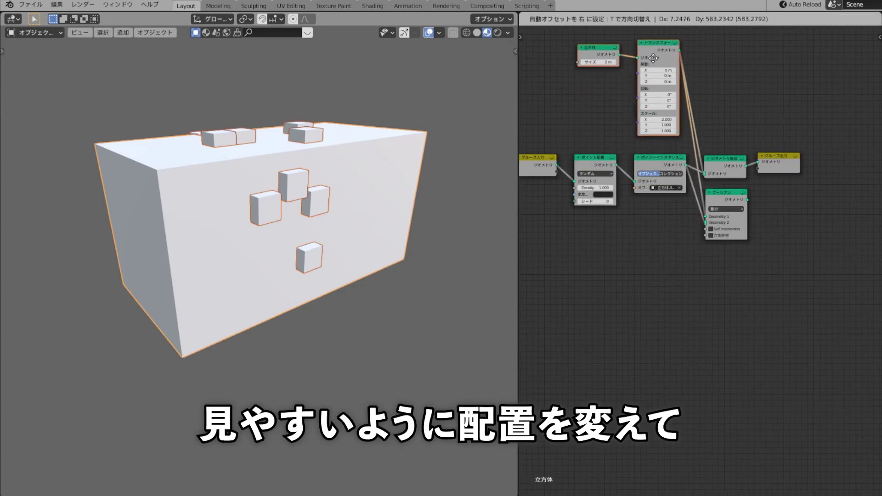
pyautogui.moveTo(654, 83); pyautogui.dragTo(649, 172)
pyautogui.scroll(3, 707, 216)
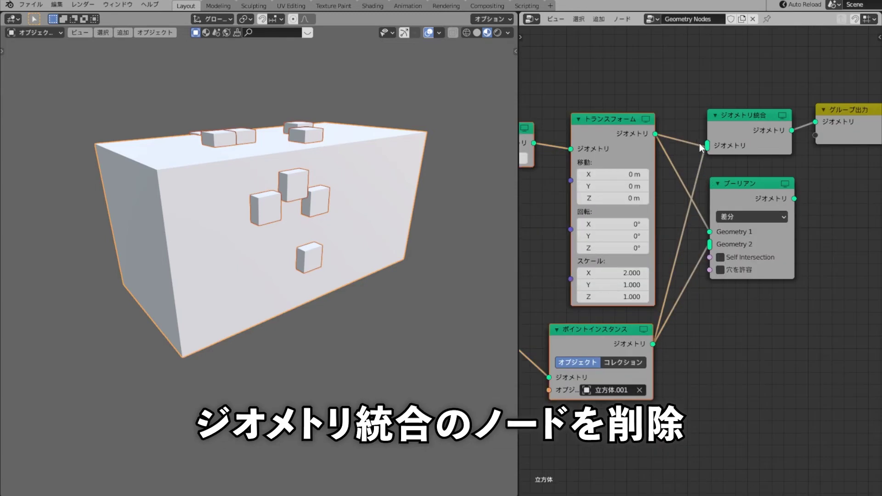
pyautogui.moveTo(705, 148); pyautogui.dragTo(702, 164)
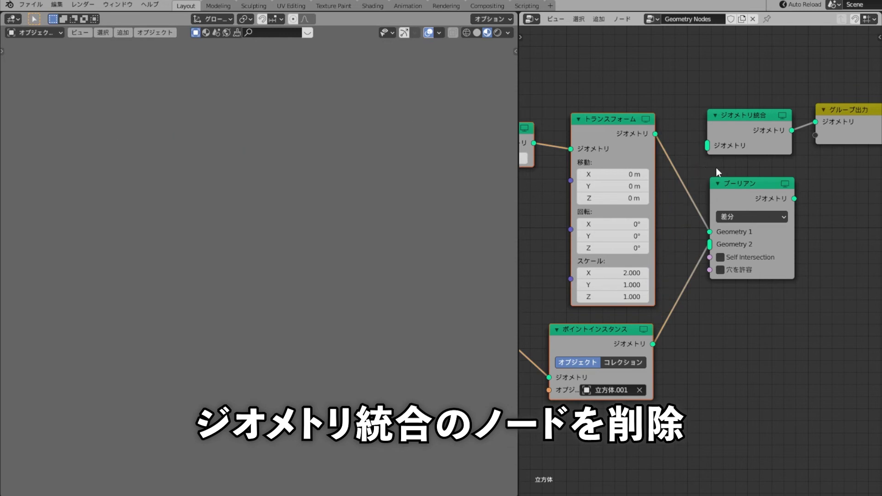
pyautogui.scroll(-1, 717, 171)
pyautogui.click(754, 190)
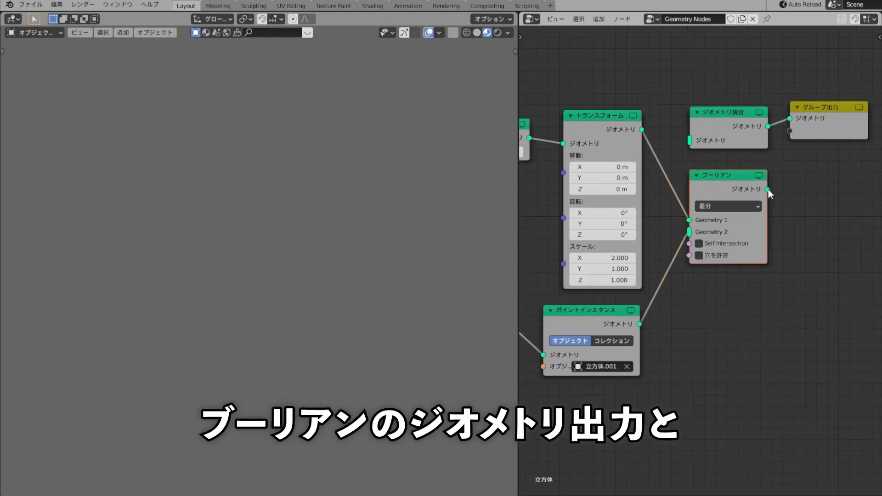
pyautogui.moveTo(775, 171); pyautogui.dragTo(787, 118)
# Step: Orbit the box to view the carved holes from the side and front
pyautogui.moveTo(310, 401); pyautogui.dragTo(302, 340, button='middle')
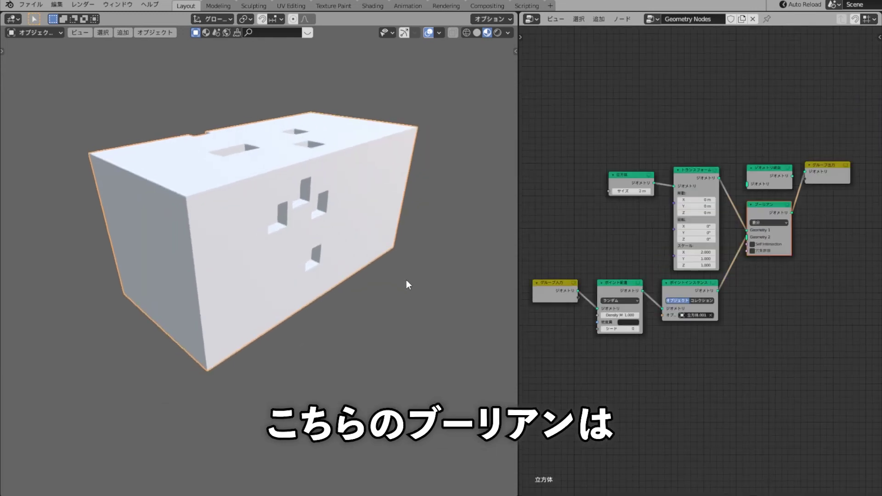
pyautogui.moveTo(408, 285)
pyautogui.mouseDown(button='middle')
pyautogui.moveTo(396, 277)
pyautogui.moveTo(390, 294)
pyautogui.mouseUp(button='middle')
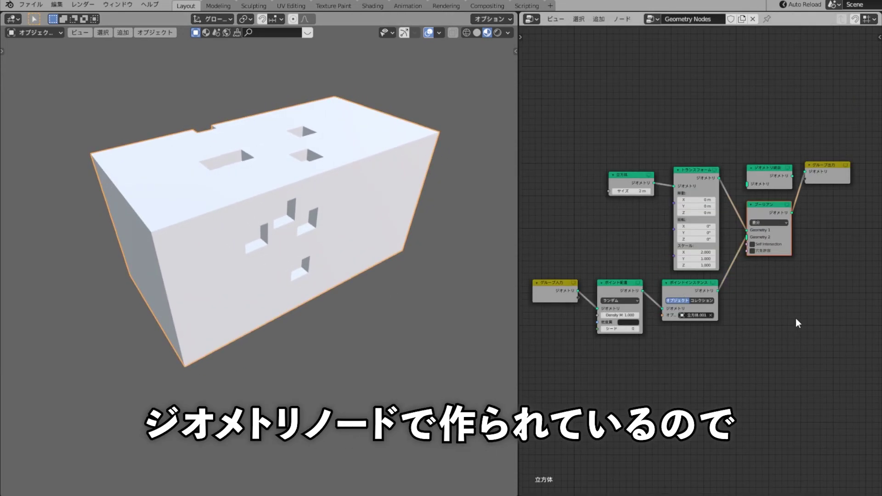
pyautogui.moveTo(796, 320); pyautogui.dragTo(799, 317, button='middle')
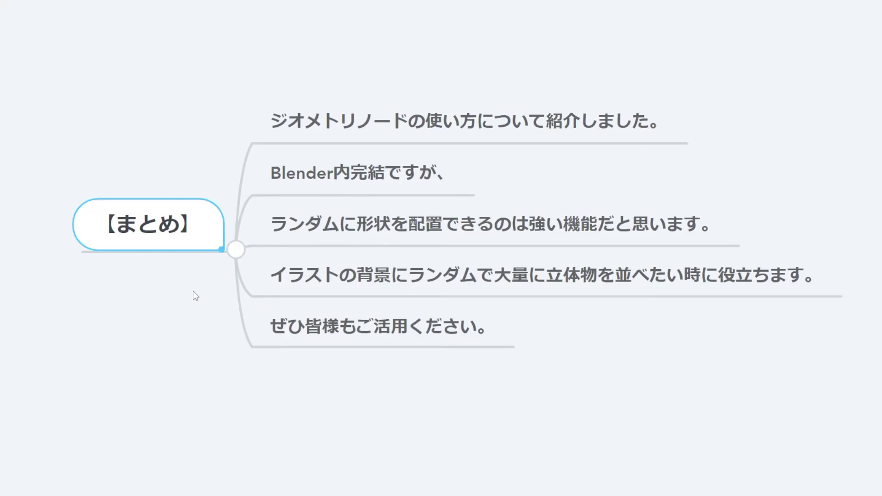
# Step: Step through the five summary points, from Geometry Nodes to 'ぜひ皆様もご活用ください'
pyautogui.click(504, 138)
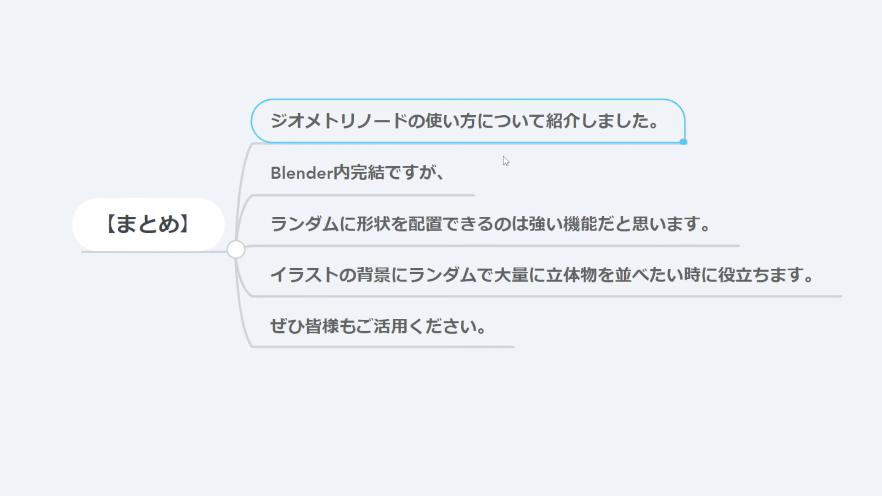
pyautogui.click(463, 173)
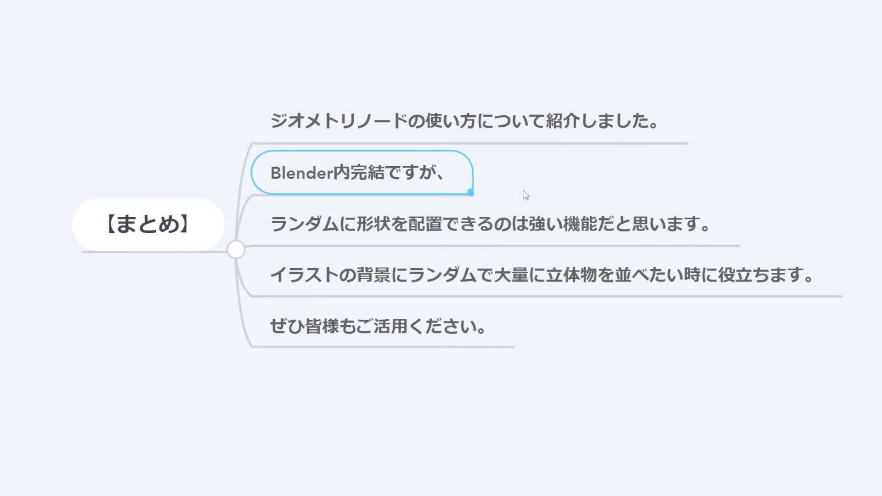
pyautogui.click(519, 206)
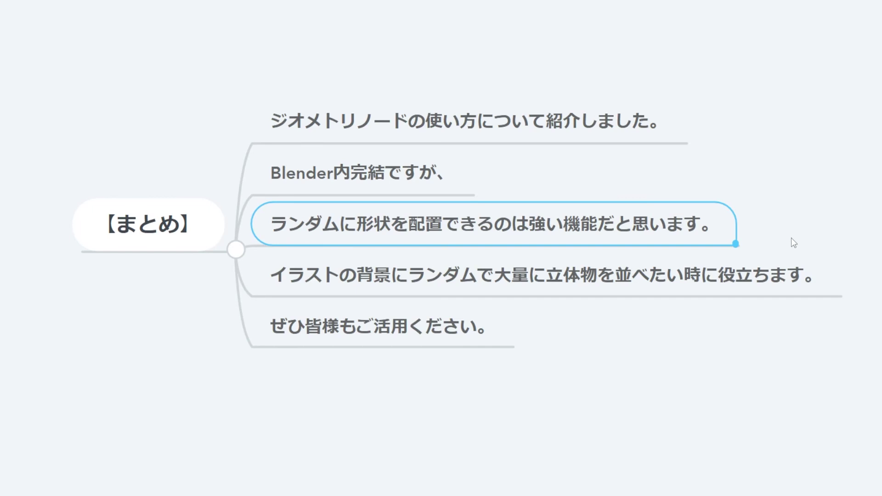
pyautogui.click(652, 276)
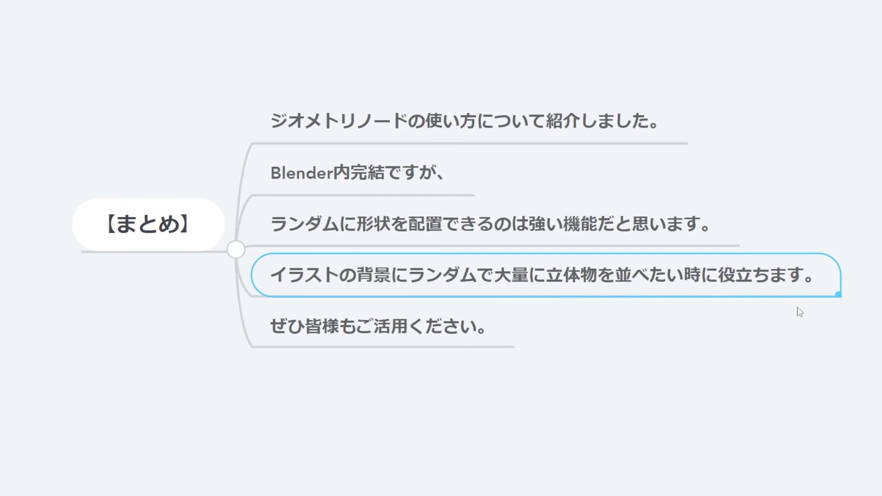
pyautogui.press('Down')
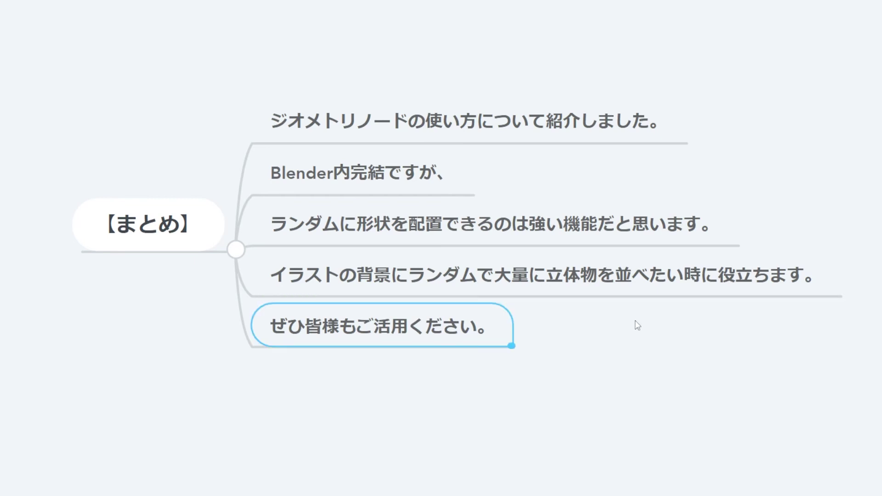
pyautogui.hotkey('ctrl', 'pagedown')
# Step: Walk the closing topics (like/subscribe, Twitter follow, account ID) down to 'ご視聴ありがとうございました'
pyautogui.press('Right')
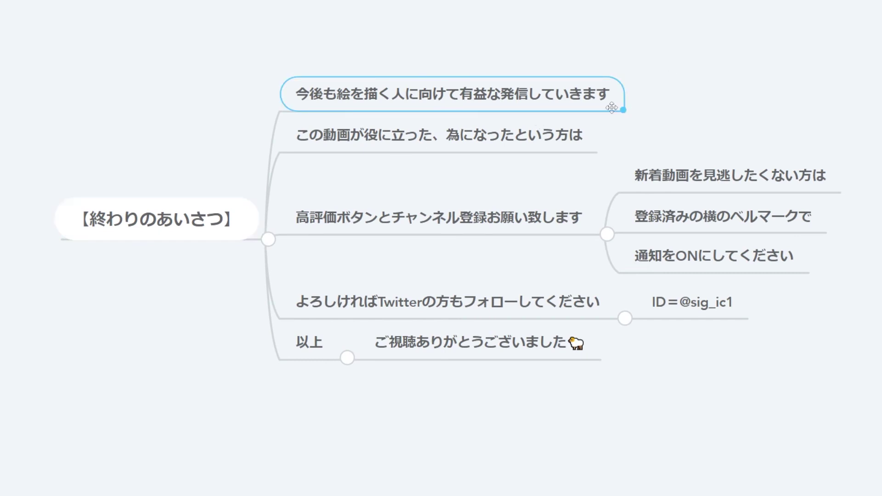
pyautogui.press('Down')
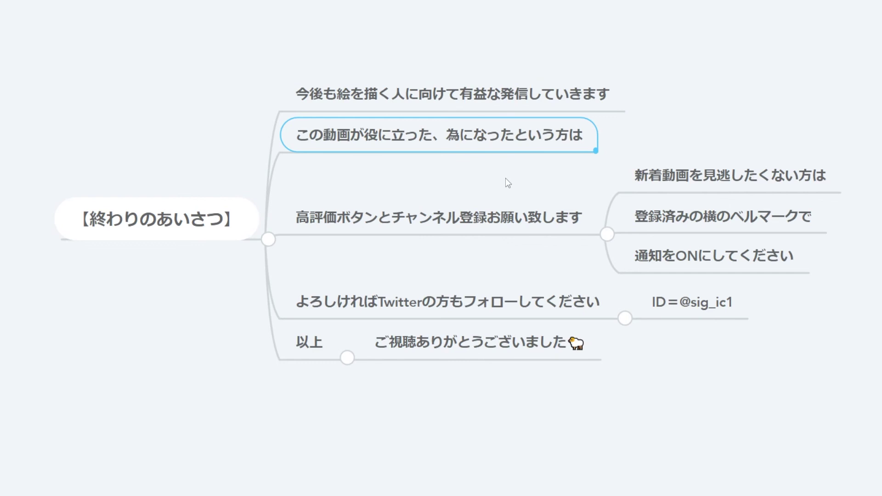
pyautogui.press('Down')
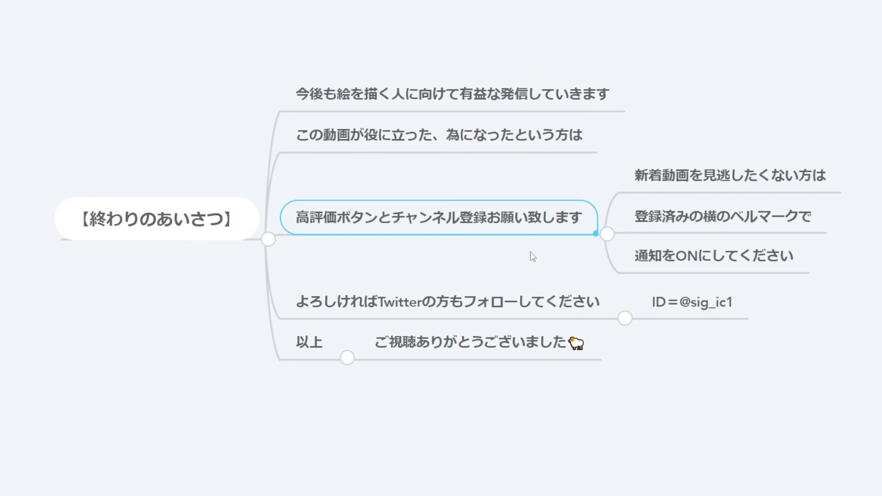
pyautogui.press('Down')
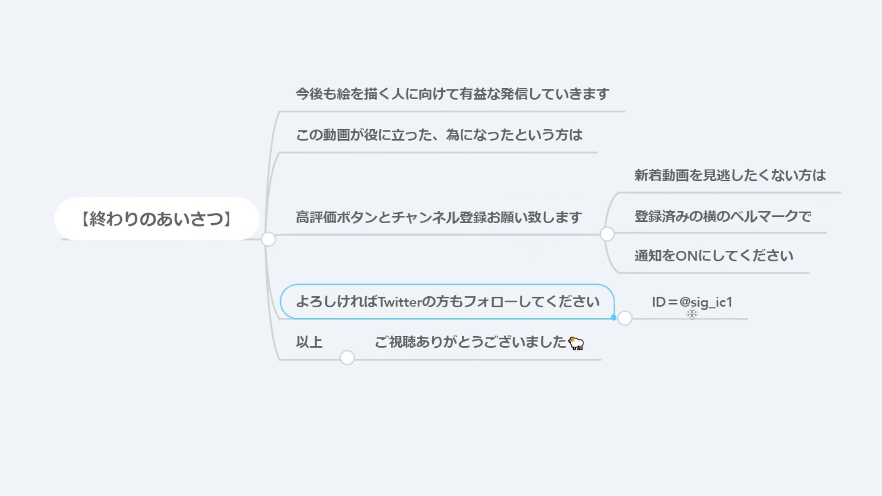
pyautogui.click(692, 314)
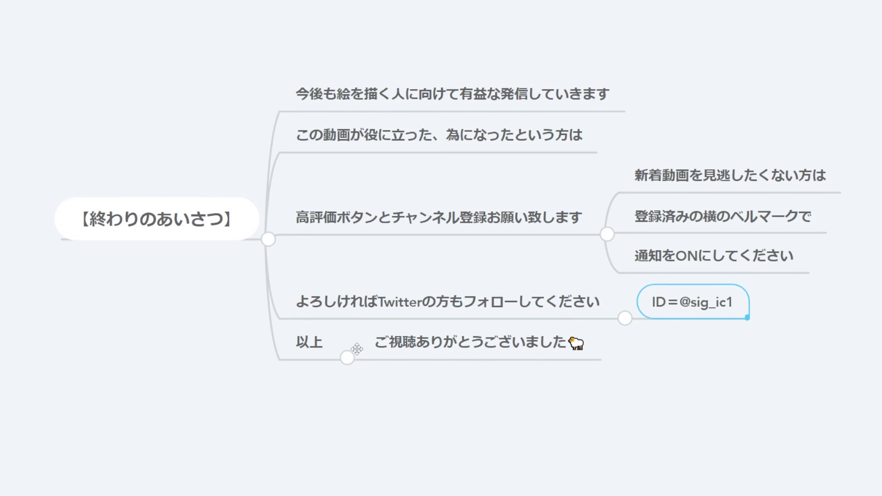
pyautogui.press('Down')
pyautogui.press('Right')
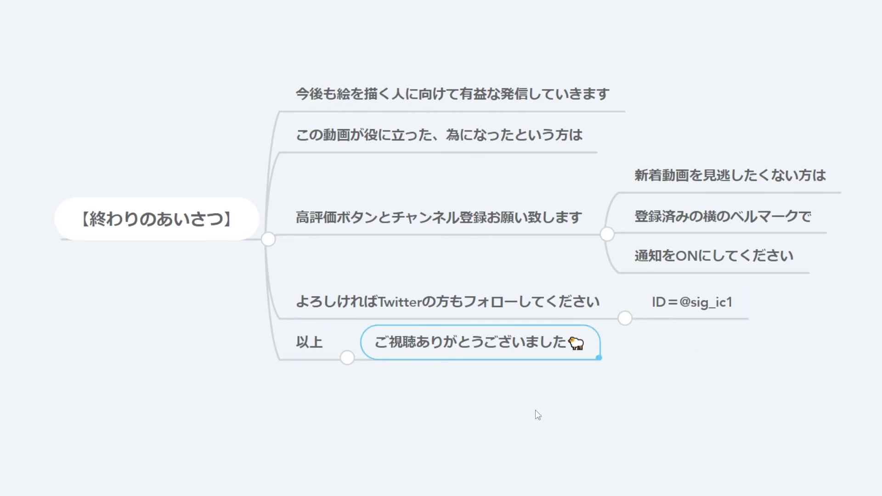